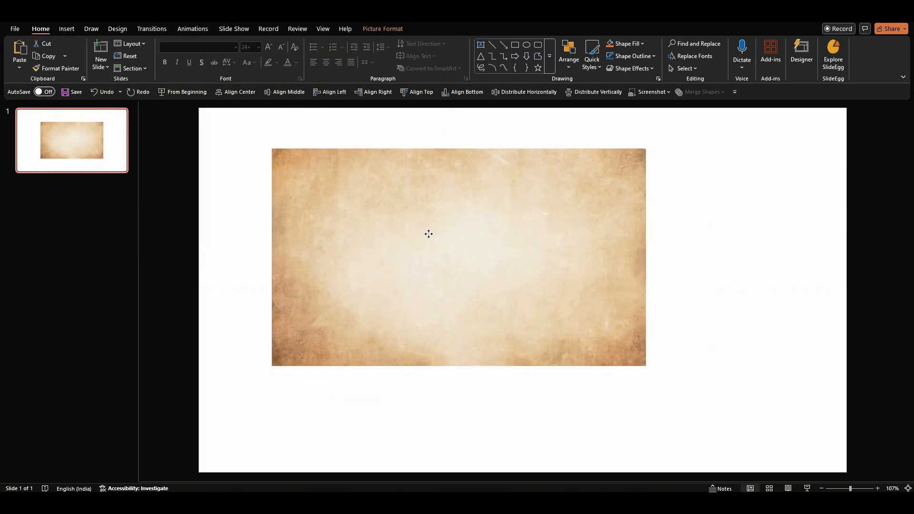
Enlarge the aged paper texture picture so it covers the whole slide.
{"action": "left_click_drag", "start_coordinate": [573, 329], "coordinate": [846, 415]}
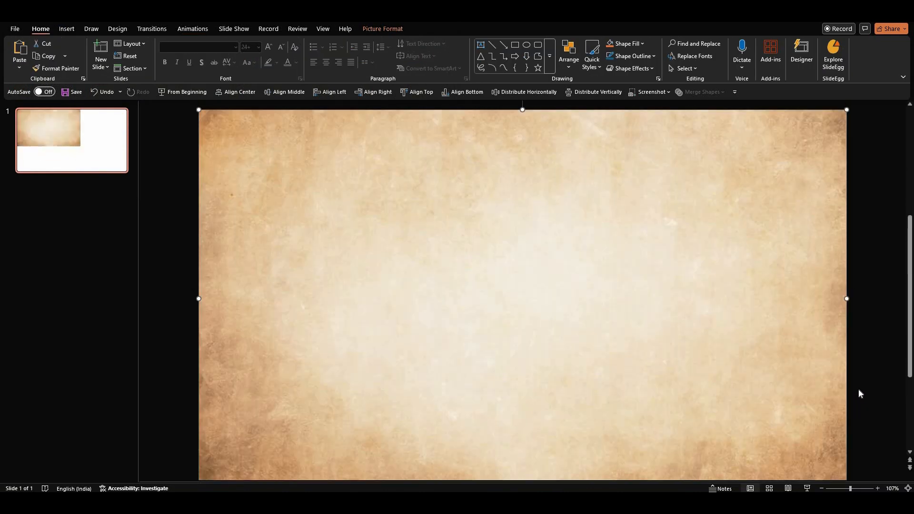
{"action": "key", "text": "Escape"}
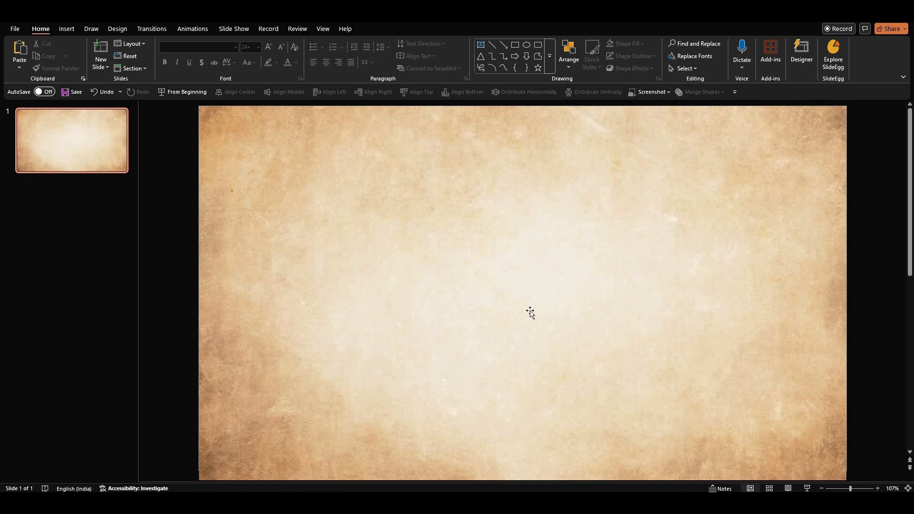
Insert the picture old-book-open-dark-wood-background-Photoroom from the Downloads folder.
{"action": "left_click", "coordinate": [67, 28]}
{"action": "left_click", "coordinate": [76, 64]}
{"action": "left_click", "coordinate": [94, 96]}
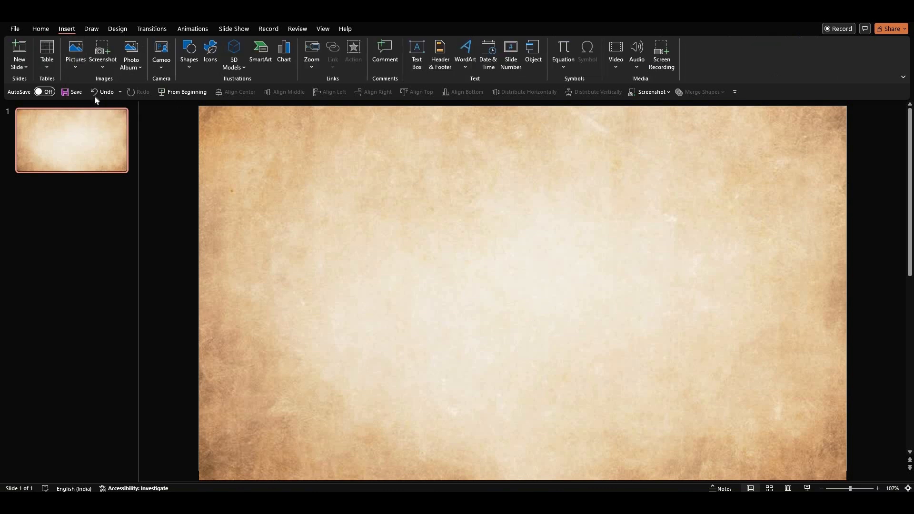
{"action": "left_click", "coordinate": [115, 96]}
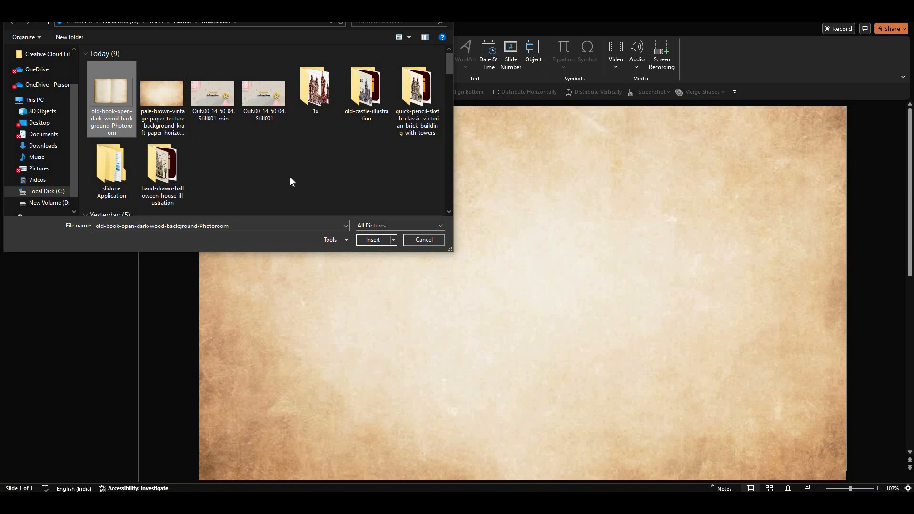
{"action": "left_click", "coordinate": [376, 240]}
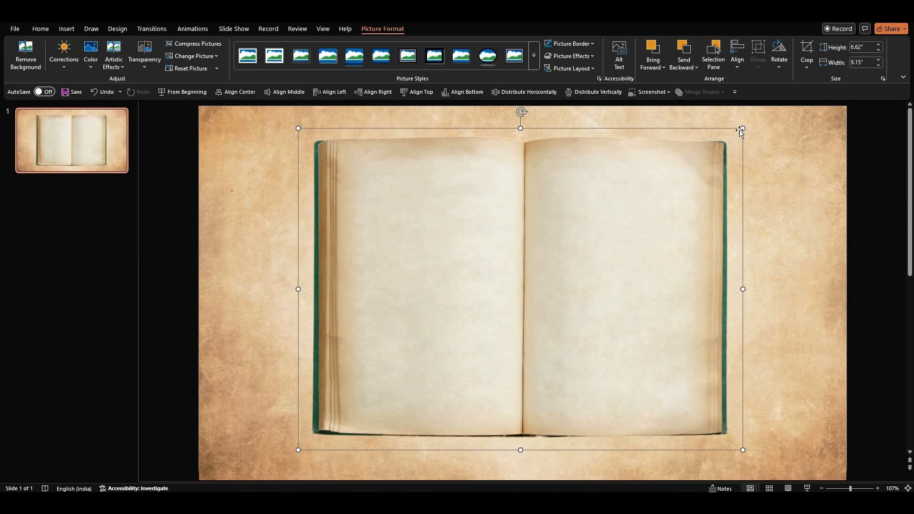
Shrink the open book picture to about 5.17" high by 7.14" wide, centred on the slide.
{"action": "left_click_drag", "start_coordinate": [743, 128], "coordinate": [660, 199]}
{"action": "mouse_move", "coordinate": [621, 238]}
{"action": "left_mouse_down"}
{"action": "mouse_move", "coordinate": [618, 253]}
{"action": "mouse_move", "coordinate": [619, 244]}
{"action": "left_mouse_up"}
Give the book picture a shadow preset and raise its blur to 9 pt.
{"action": "right_click", "coordinate": [618, 244]}
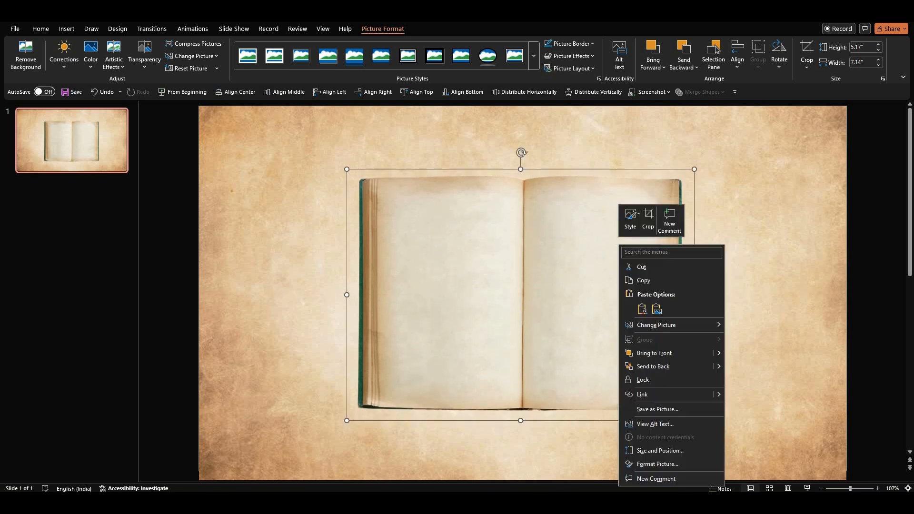
{"action": "left_click", "coordinate": [656, 464]}
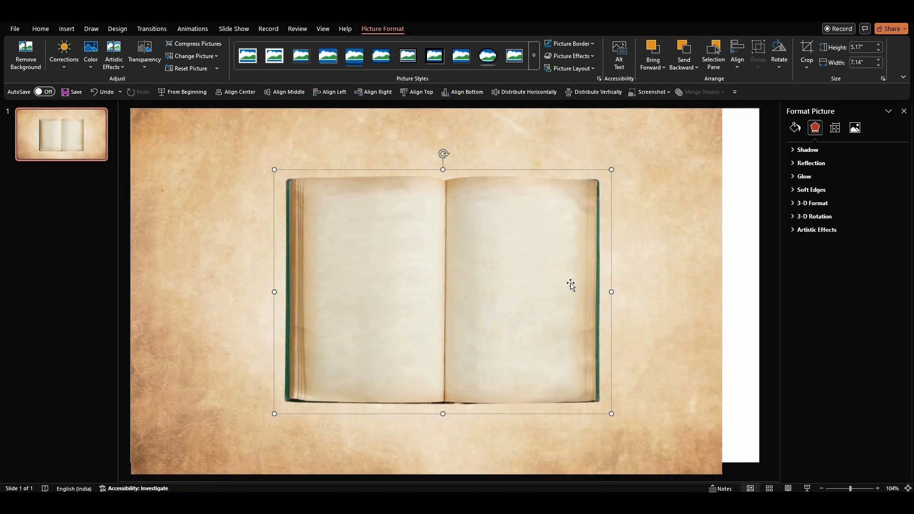
{"action": "left_click", "coordinate": [805, 150]}
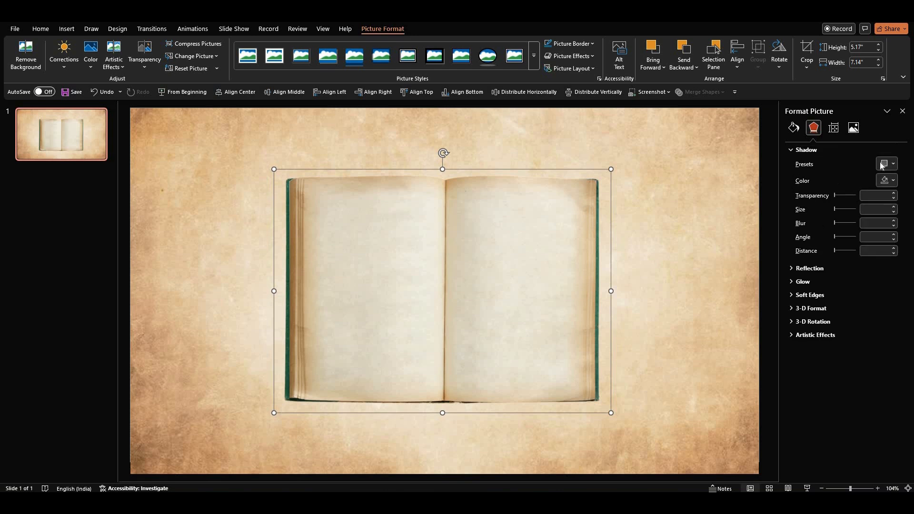
{"action": "left_click", "coordinate": [886, 164]}
{"action": "left_click", "coordinate": [875, 274]}
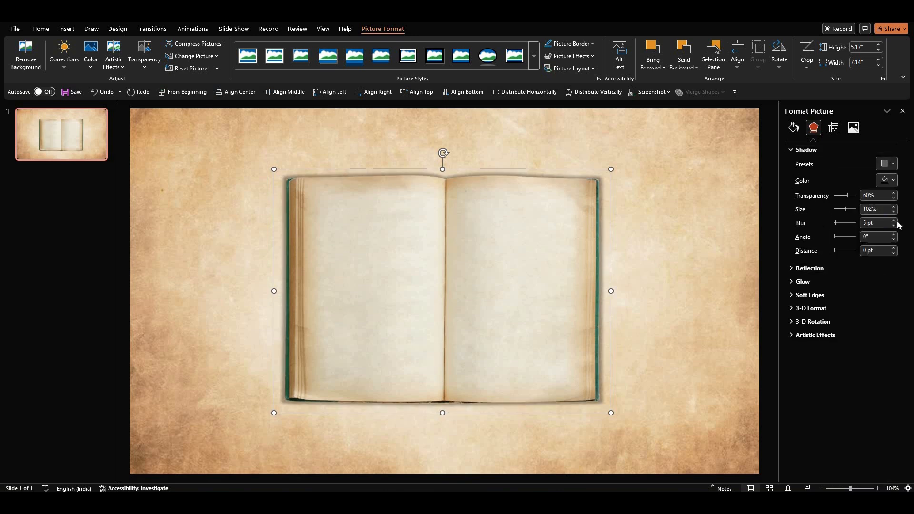
{"action": "left_click", "coordinate": [894, 221]}
{"action": "left_click", "coordinate": [894, 221]}
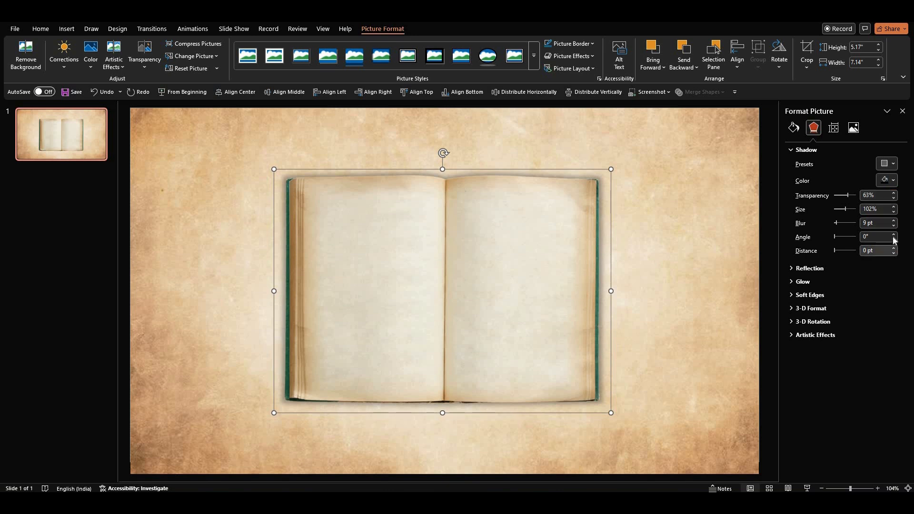
Soften the background paper picture by setting its sharpness to -33%.
{"action": "left_click", "coordinate": [685, 234]}
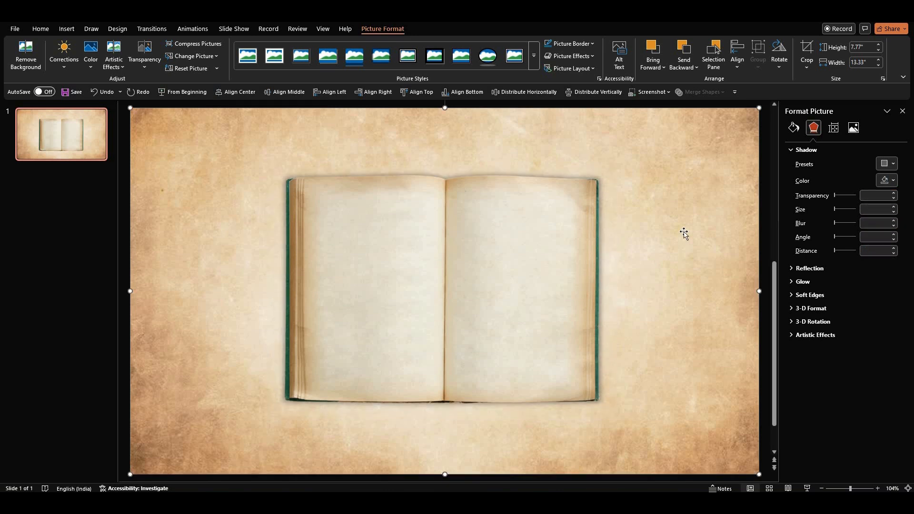
{"action": "left_click", "coordinate": [854, 128]}
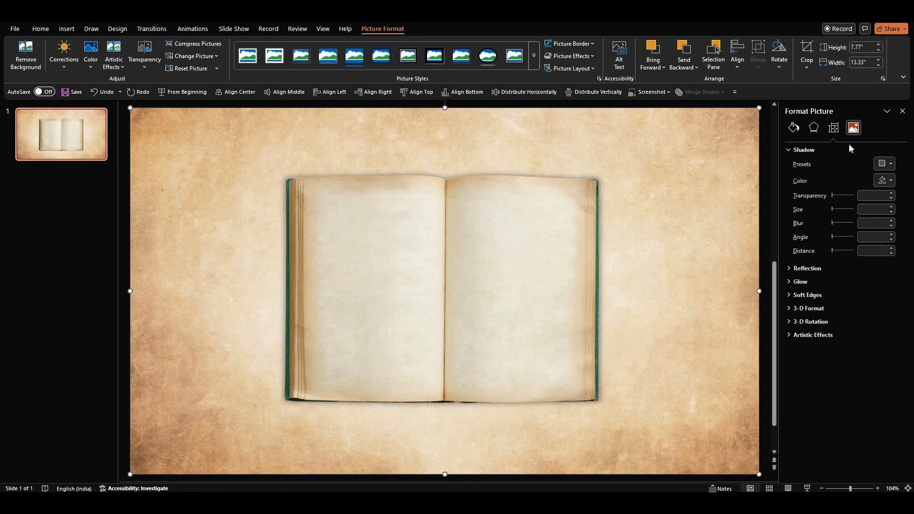
{"action": "left_click", "coordinate": [798, 152]}
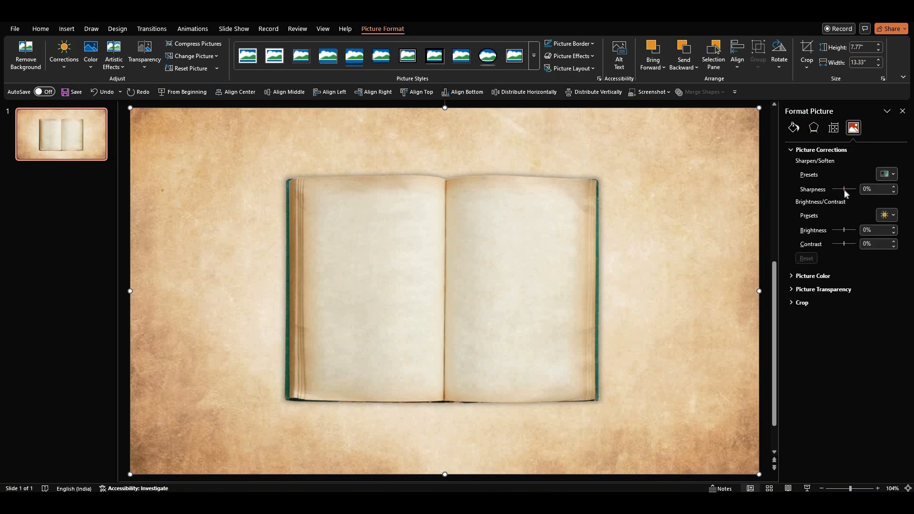
{"action": "left_click_drag", "start_coordinate": [844, 189], "coordinate": [842, 189]}
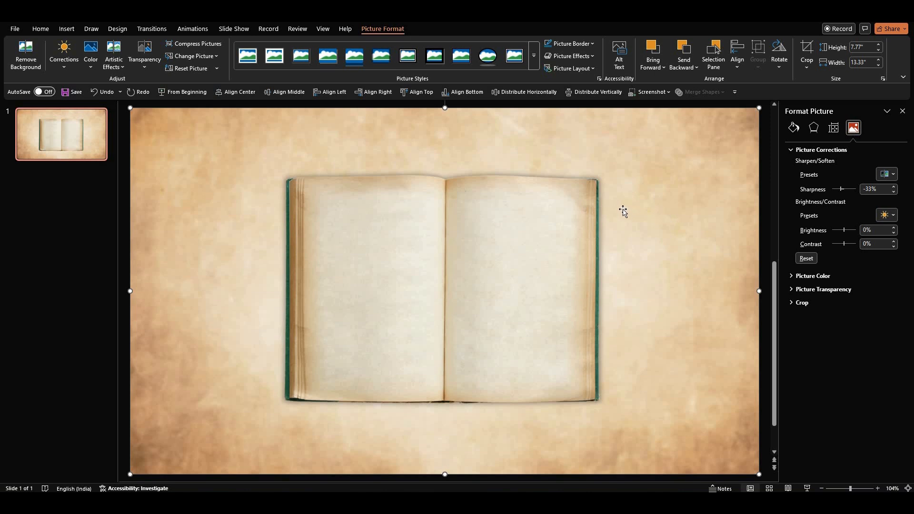
Duplicate the first slide and enlarge the book picture on the copy to fill the slide.
{"action": "left_click", "coordinate": [49, 127]}
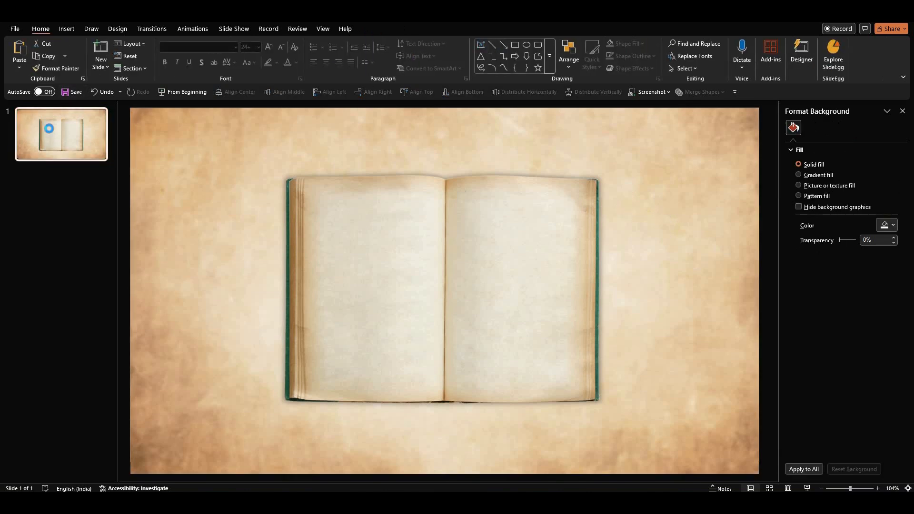
{"action": "key", "text": "ctrl+d"}
{"action": "left_click", "coordinate": [428, 308]}
{"action": "scroll", "coordinate": [561, 230], "scroll_direction": "down", "scroll_amount": 3, "text": "ctrl"}
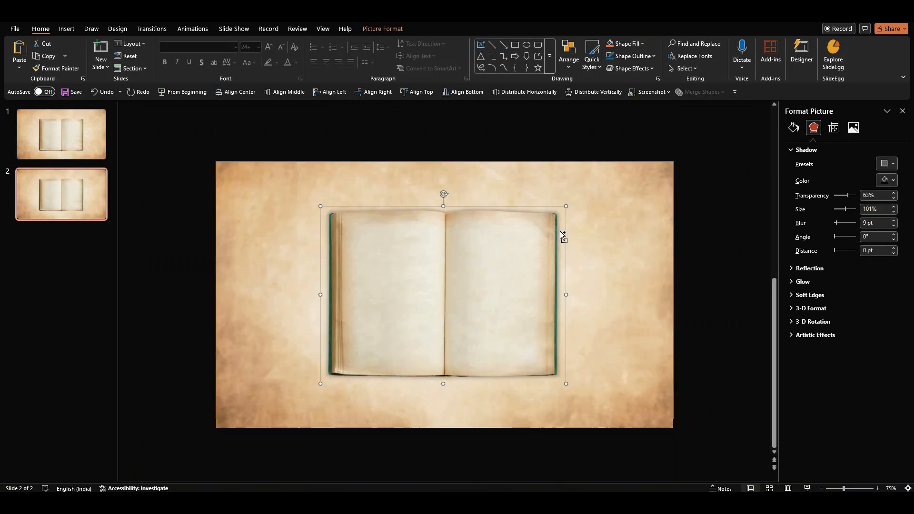
{"action": "left_click_drag", "start_coordinate": [567, 206], "coordinate": [691, 177]}
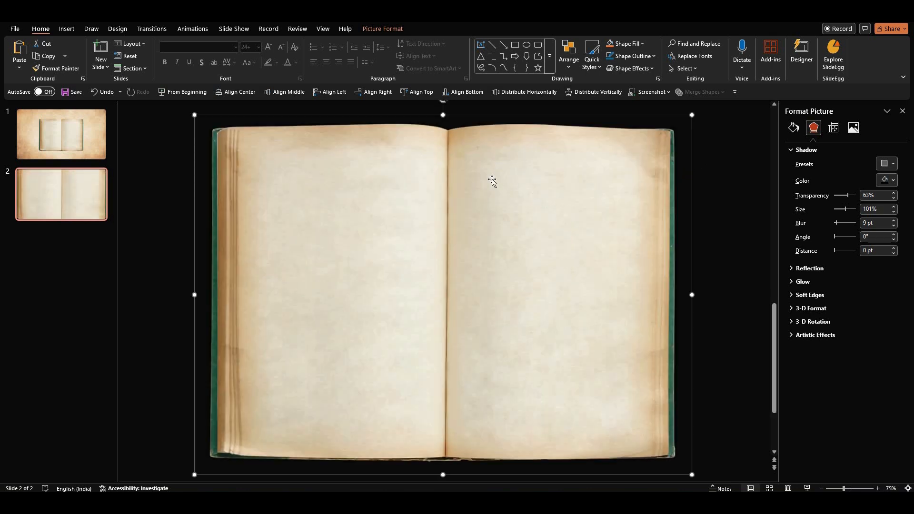
Paste the haunted house illustration onto the book's right page, enlarge it slightly and nudge it left.
{"action": "left_click", "coordinate": [704, 332]}
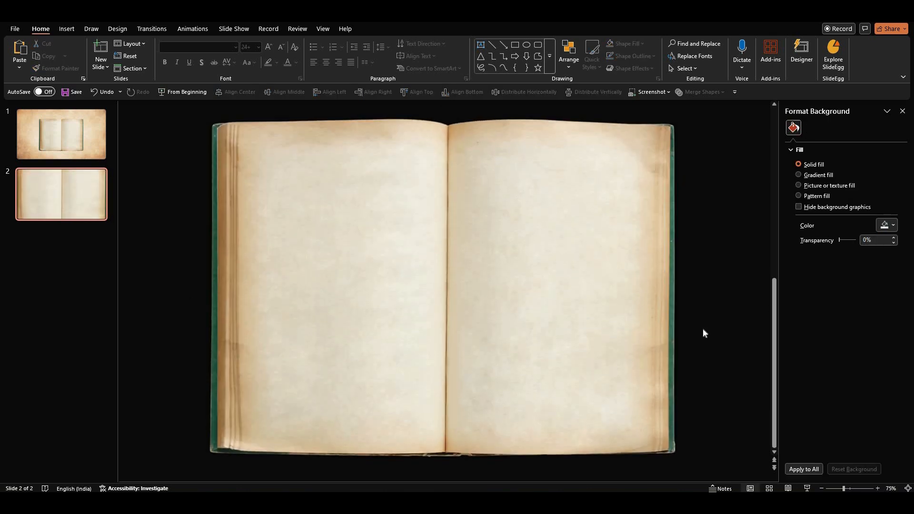
{"action": "key", "text": "ctrl+v"}
{"action": "left_click", "coordinate": [703, 330]}
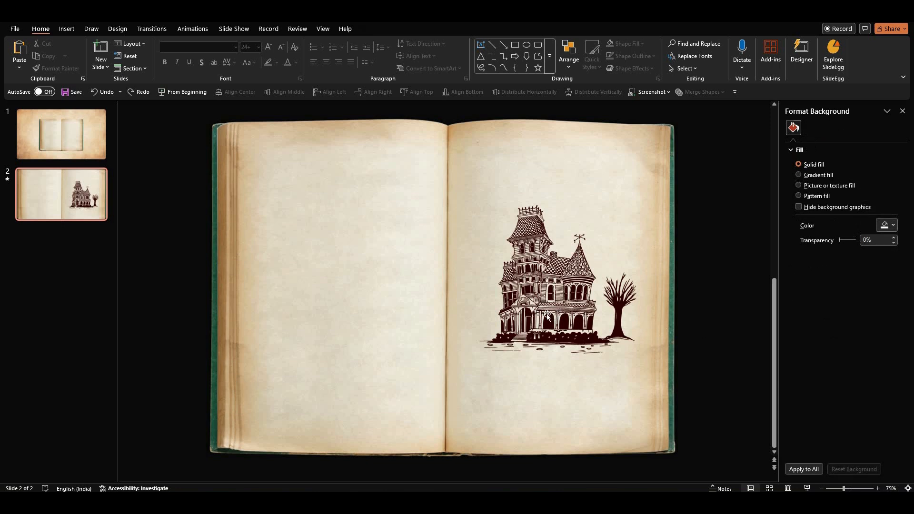
{"action": "left_click", "coordinate": [547, 315]}
{"action": "left_click_drag", "start_coordinate": [637, 204], "coordinate": [642, 200]}
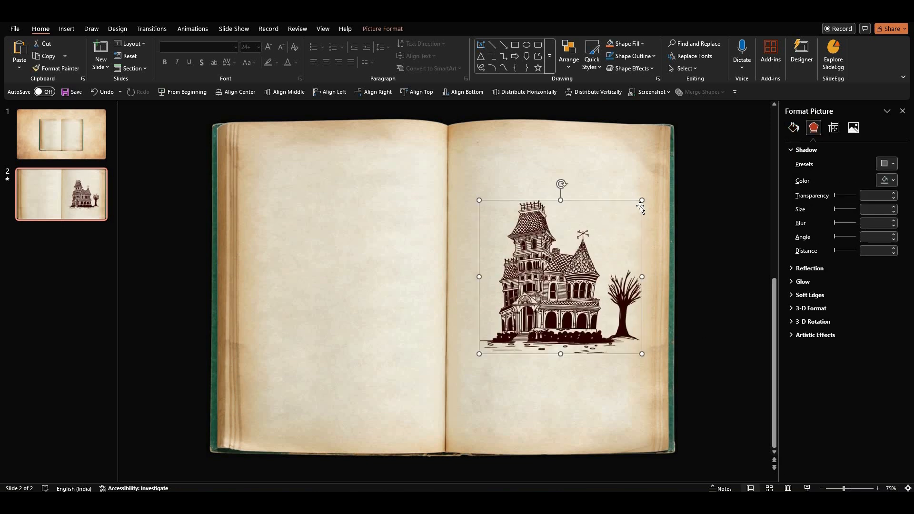
{"action": "key", "text": "Left"}
{"action": "key", "text": "Left"}
{"action": "key", "text": "Left"}
{"action": "key", "text": "Left"}
{"action": "key", "text": "Left"}
{"action": "key", "text": "Left"}
{"action": "key", "text": "Left"}
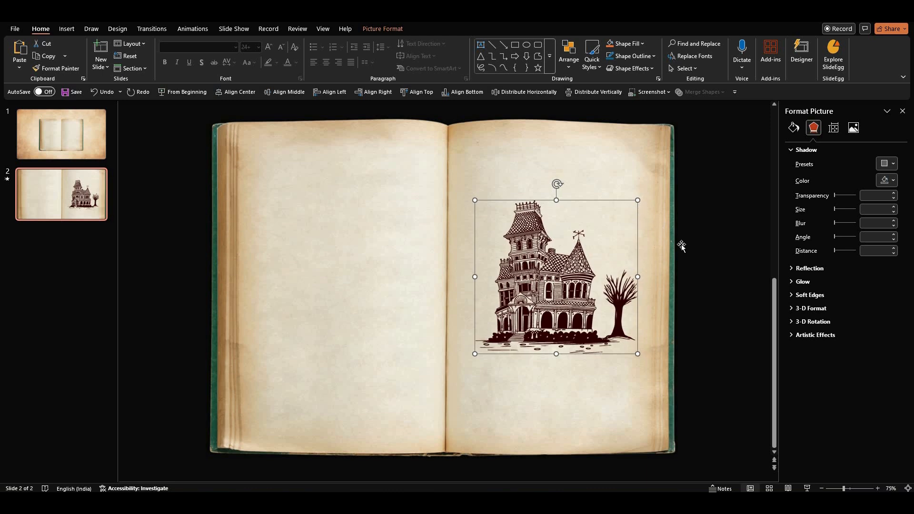
{"action": "left_click", "coordinate": [681, 247]}
{"action": "left_click", "coordinate": [709, 233]}
Draw a text box on the left page, enter "Palace" and centre the text.
{"action": "left_click", "coordinate": [481, 46]}
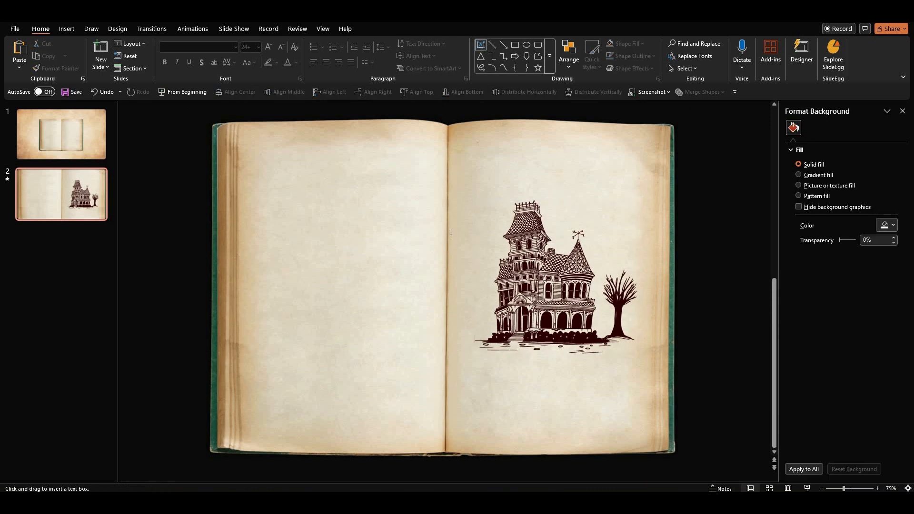
{"action": "left_click_drag", "start_coordinate": [274, 203], "coordinate": [421, 234]}
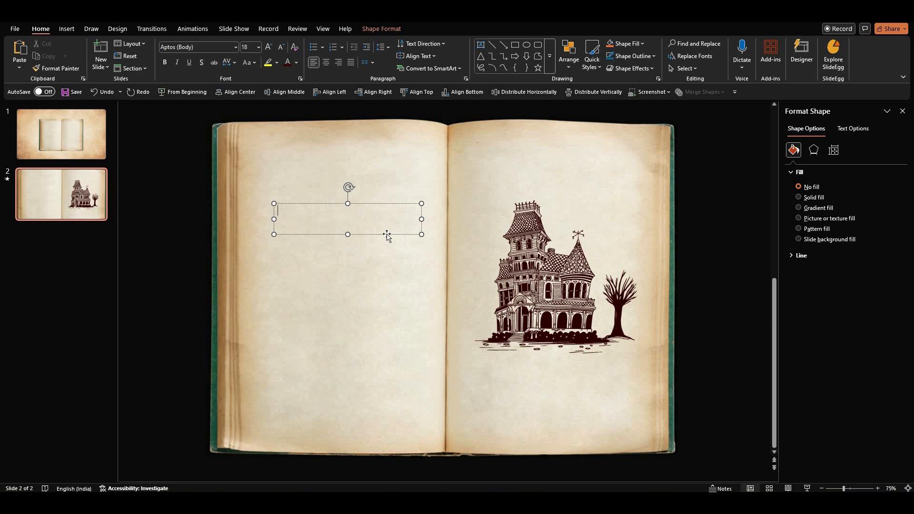
{"action": "type", "text": "Palace"}
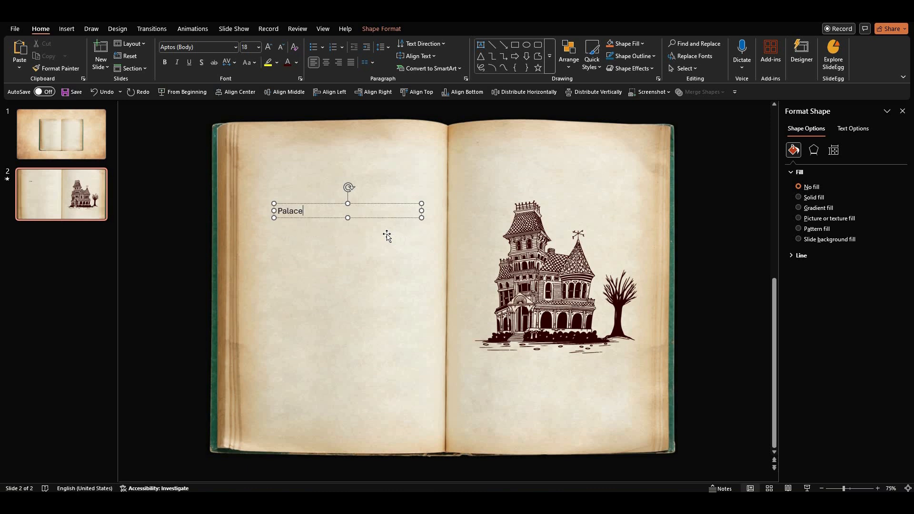
{"action": "key", "text": "Escape"}
{"action": "key", "text": "ctrl+e"}
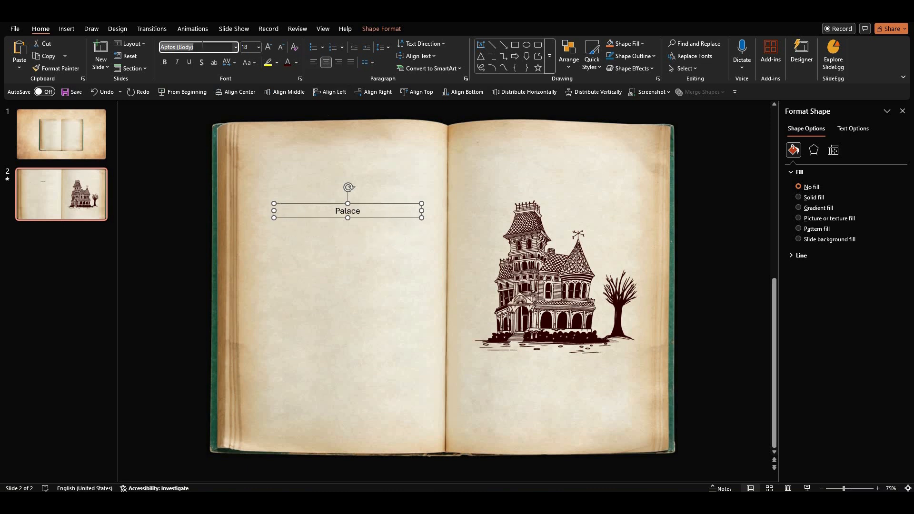
Set the title's font to Aesthetic Violet.
{"action": "type", "text": "Aesthetic Violet"}
{"action": "key", "text": "Return"}
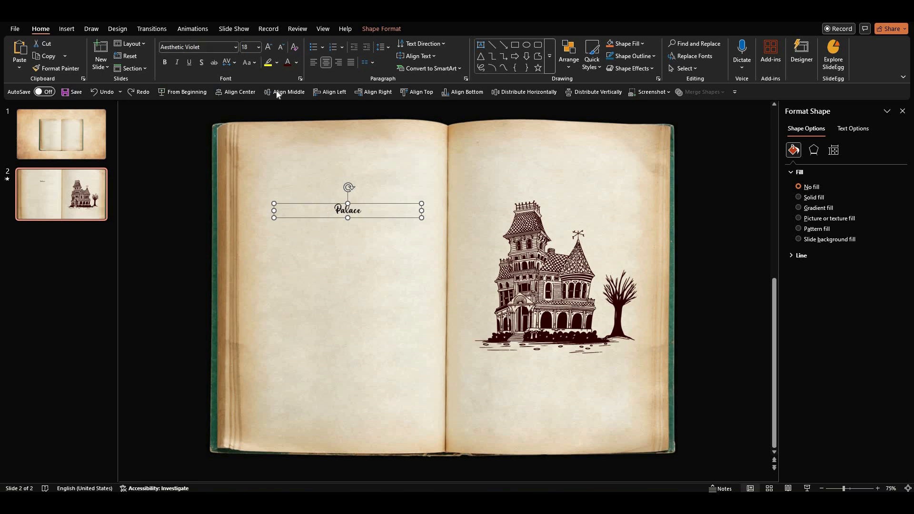
Set the title's font size to 66 and its colour to dark brown.
{"action": "left_click", "coordinate": [250, 46]}
{"action": "type", "text": "66"}
{"action": "key", "text": "Return"}
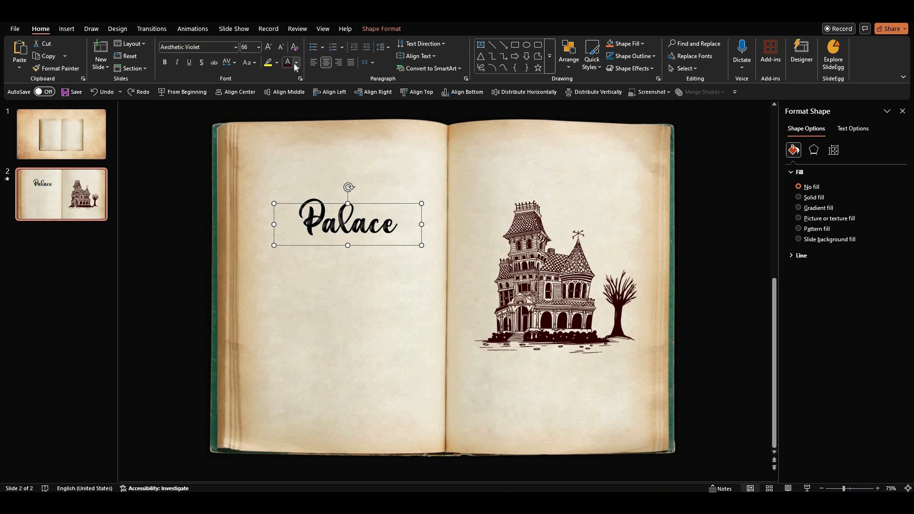
{"action": "left_click", "coordinate": [295, 62]}
{"action": "left_click", "coordinate": [289, 240]}
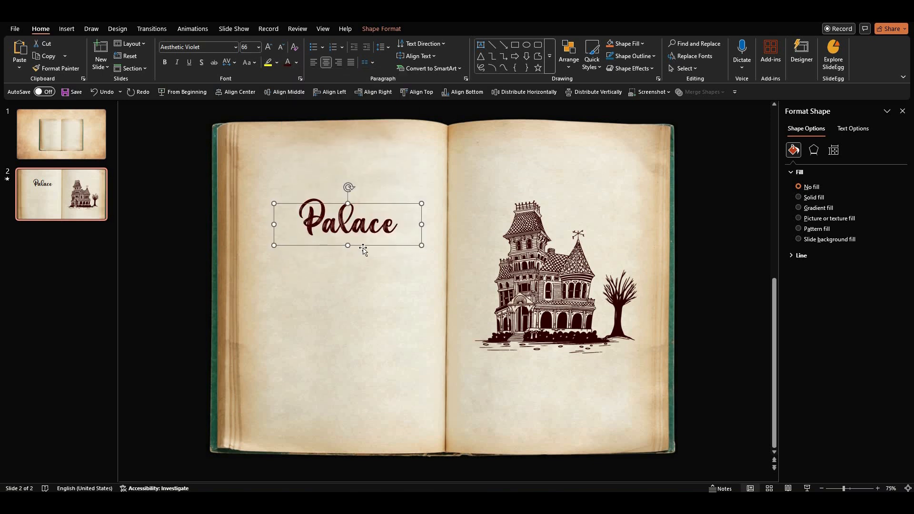
Paste the palace description text box below the title.
{"action": "left_click", "coordinate": [170, 289]}
{"action": "key", "text": "ctrl+v"}
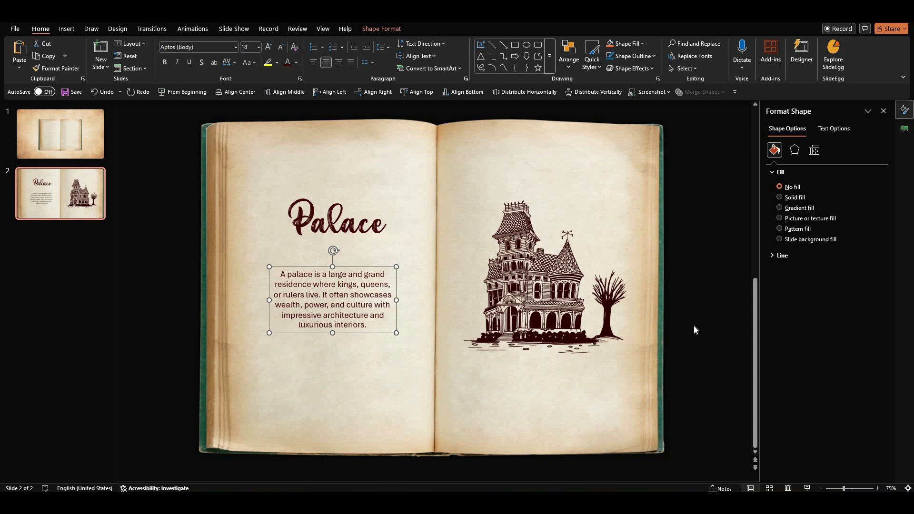
Apply the Wipe entrance animation to the haunted house illustration.
{"action": "left_click", "coordinate": [540, 293]}
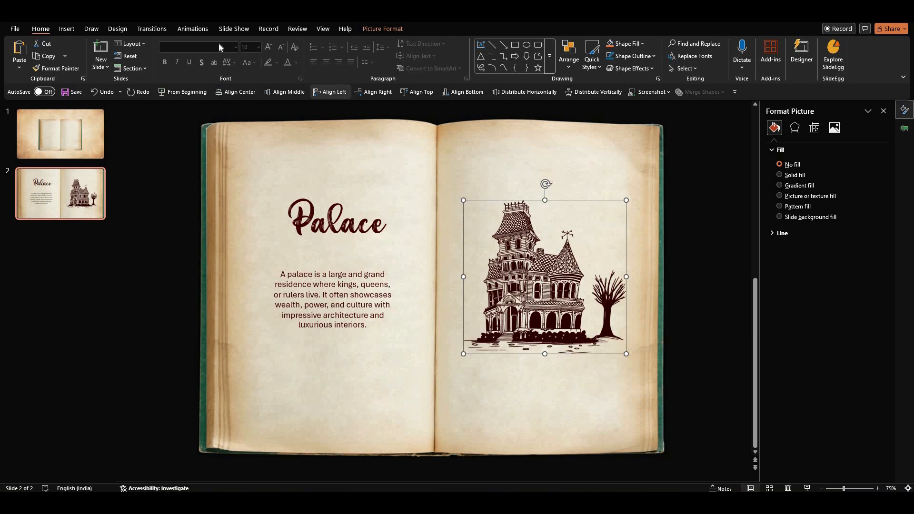
{"action": "left_click", "coordinate": [209, 29]}
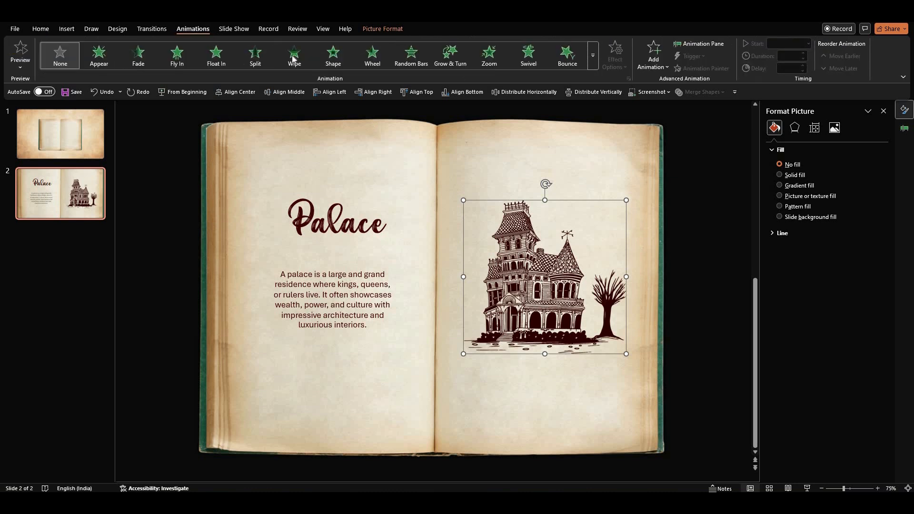
{"action": "left_click", "coordinate": [294, 58]}
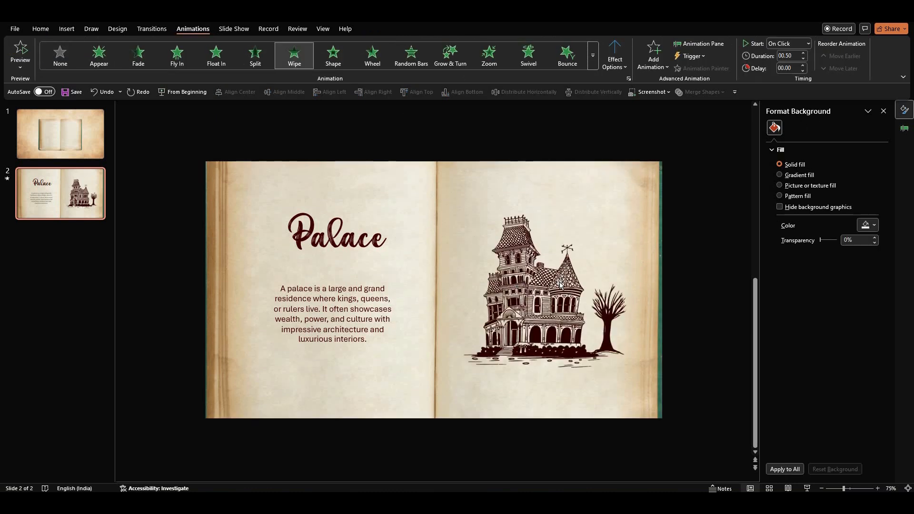
Set the house animation to start With Previous and open the Animation Pane.
{"action": "left_click", "coordinate": [808, 43]}
{"action": "left_click", "coordinate": [807, 69]}
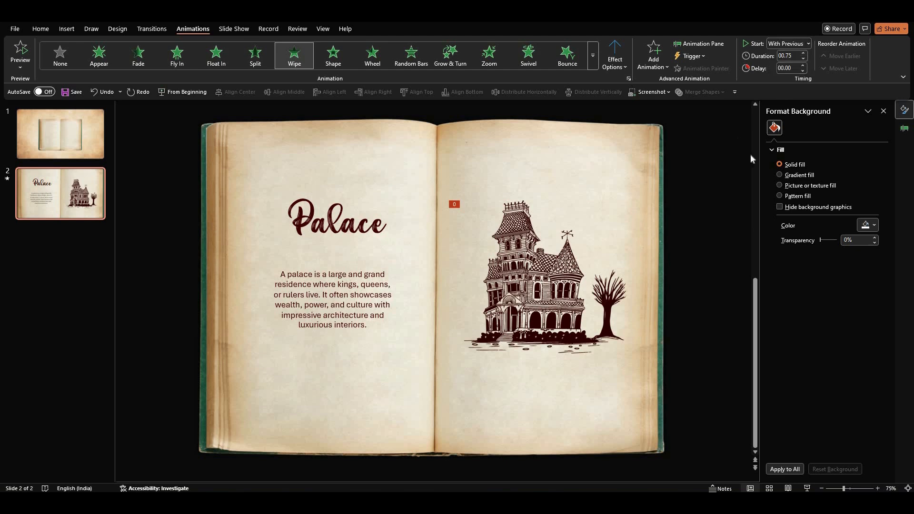
{"action": "left_click", "coordinate": [905, 128]}
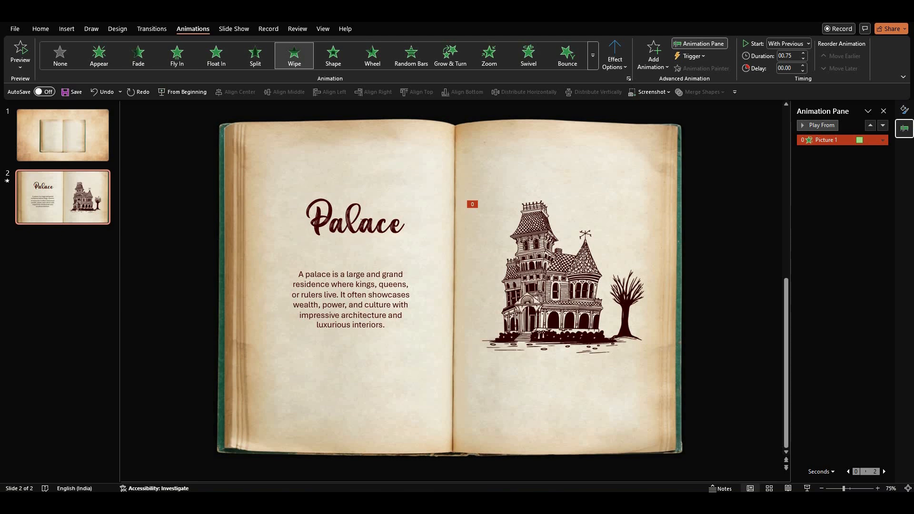
Apply the Wipe entrance animation to both the Palace title and the description text box.
{"action": "left_click", "coordinate": [360, 223]}
{"action": "left_click", "coordinate": [365, 292], "text": "shift"}
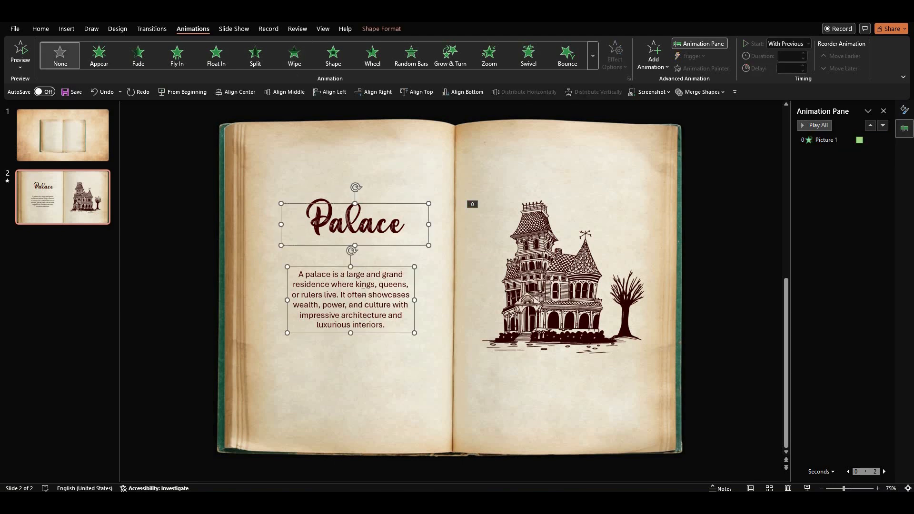
{"action": "left_click", "coordinate": [295, 56]}
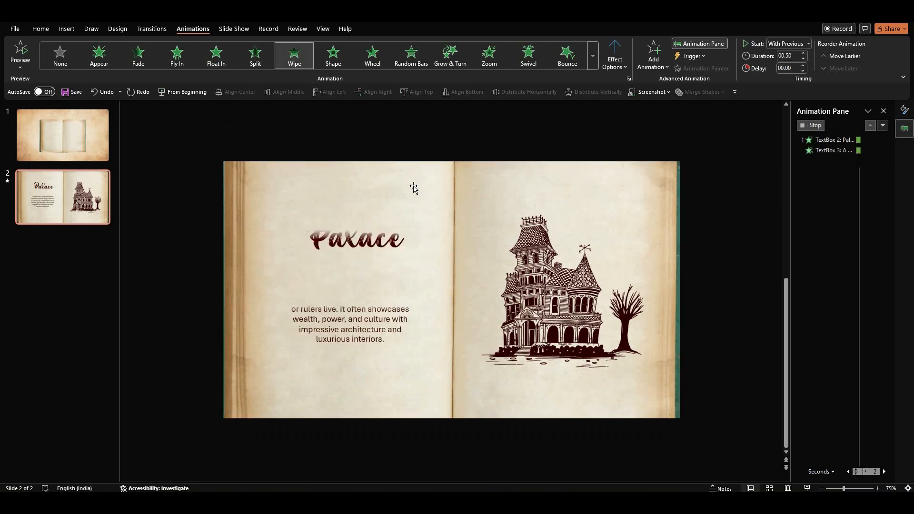
{"action": "left_click", "coordinate": [625, 67]}
{"action": "left_click", "coordinate": [633, 123]}
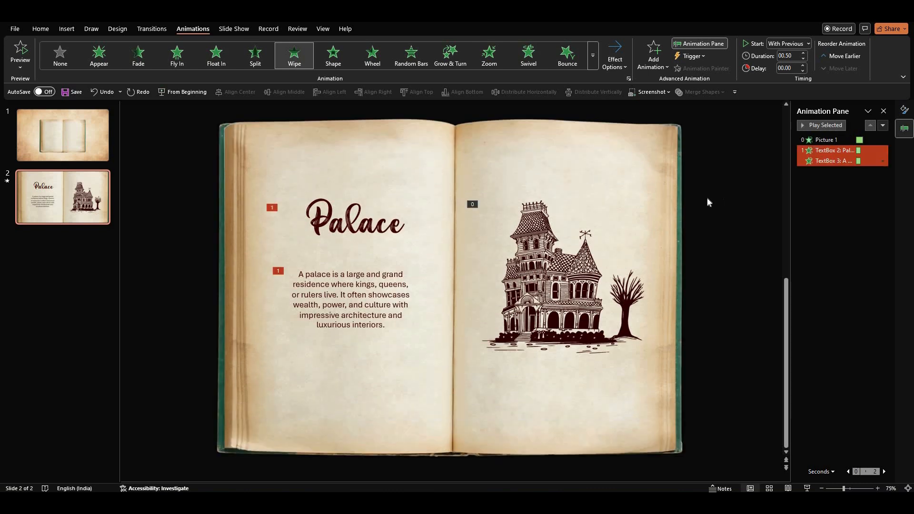
Set the title's animation to start With Previous, with a 1.50 s duration and 0.50 s delay.
{"action": "left_click", "coordinate": [707, 202]}
{"action": "left_click", "coordinate": [833, 161]}
{"action": "left_click", "coordinate": [843, 150]}
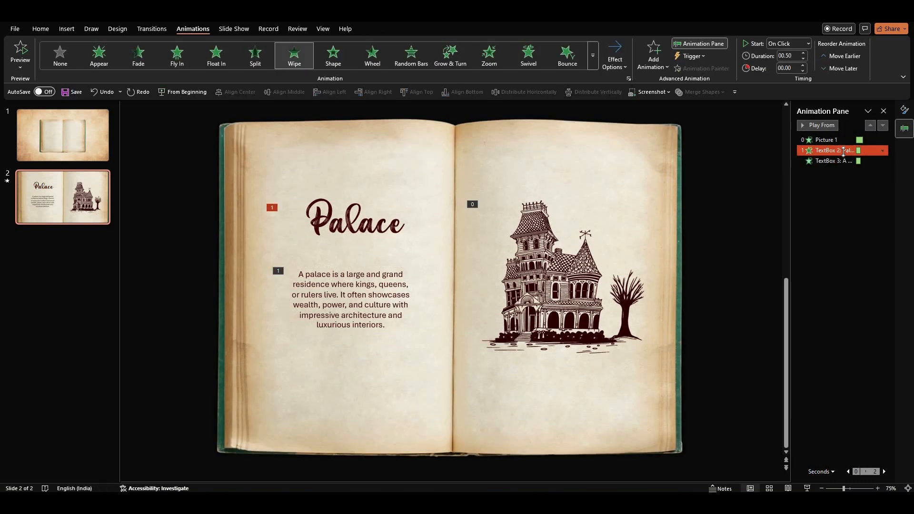
{"action": "left_click", "coordinate": [808, 43]}
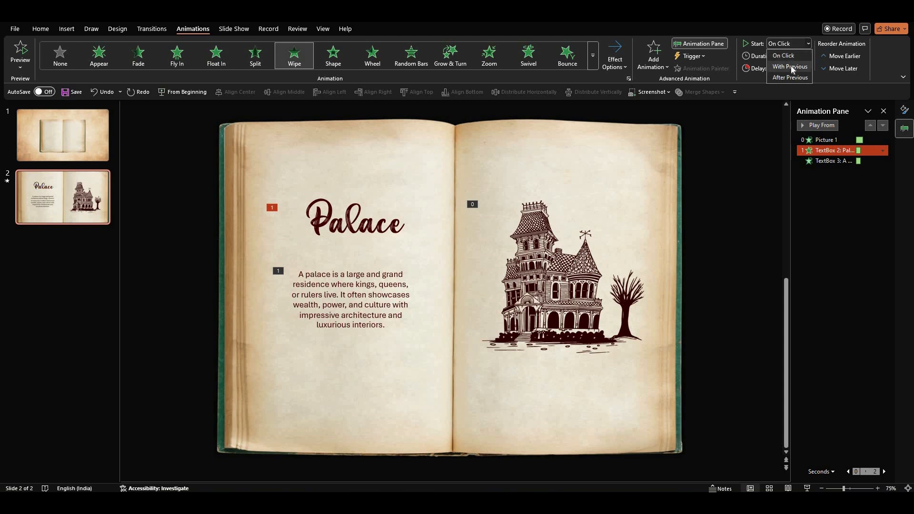
{"action": "left_click", "coordinate": [803, 57]}
{"action": "left_click", "coordinate": [804, 53]}
{"action": "left_click", "coordinate": [803, 54]}
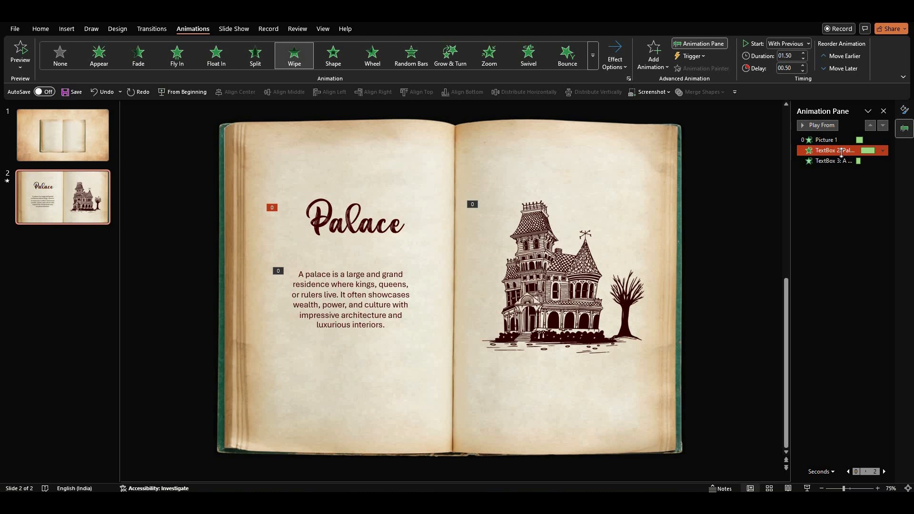
Set the description's animation to start After Previous with a 0.25 s duration.
{"action": "left_click", "coordinate": [833, 161]}
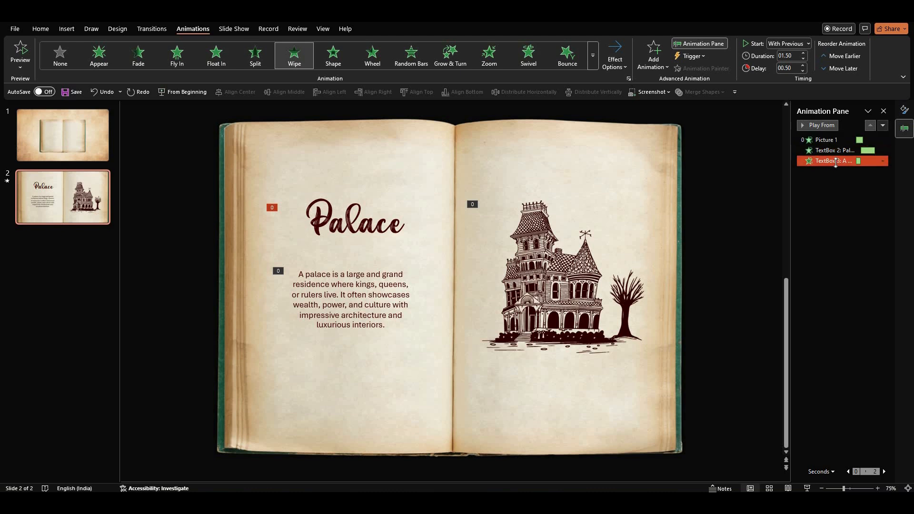
{"action": "left_click", "coordinate": [804, 44]}
{"action": "left_click", "coordinate": [793, 72]}
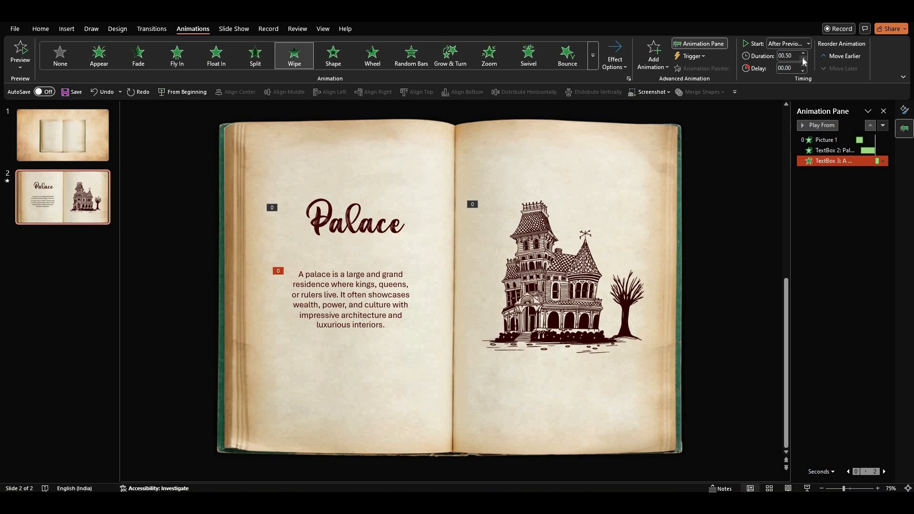
Change the description's Wipe effect options so the text animates By letter.
{"action": "left_click", "coordinate": [884, 161]}
{"action": "left_click", "coordinate": [849, 209]}
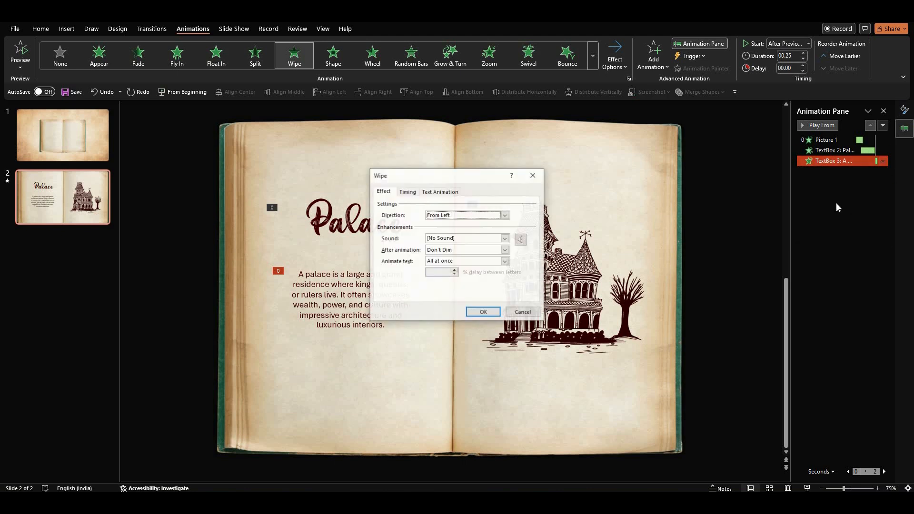
{"action": "left_click", "coordinate": [505, 260]}
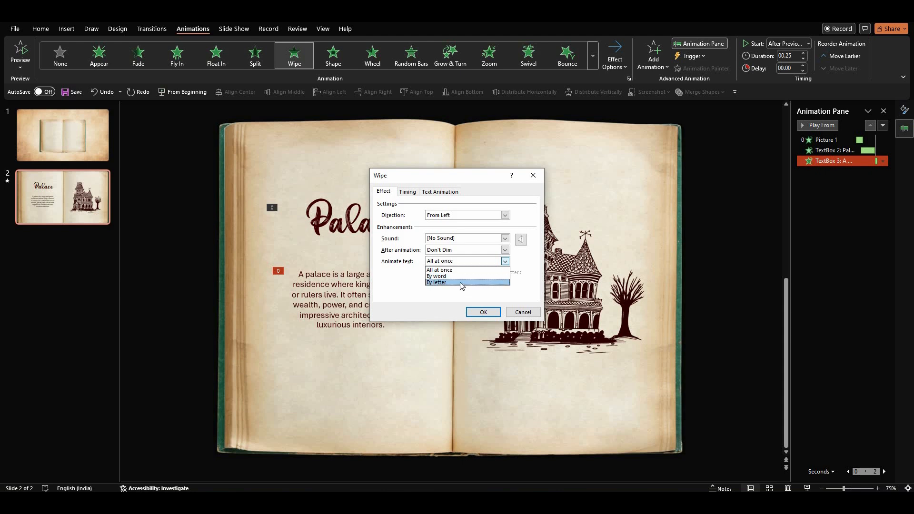
{"action": "left_click", "coordinate": [467, 289]}
{"action": "key", "text": "Return"}
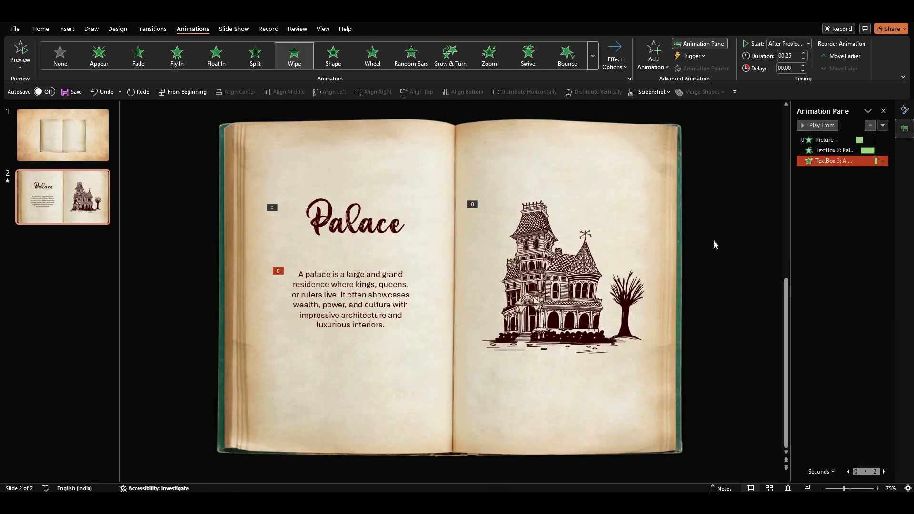
Preview the slide's animations and duplicate the Palace slide.
{"action": "left_click", "coordinate": [802, 125]}
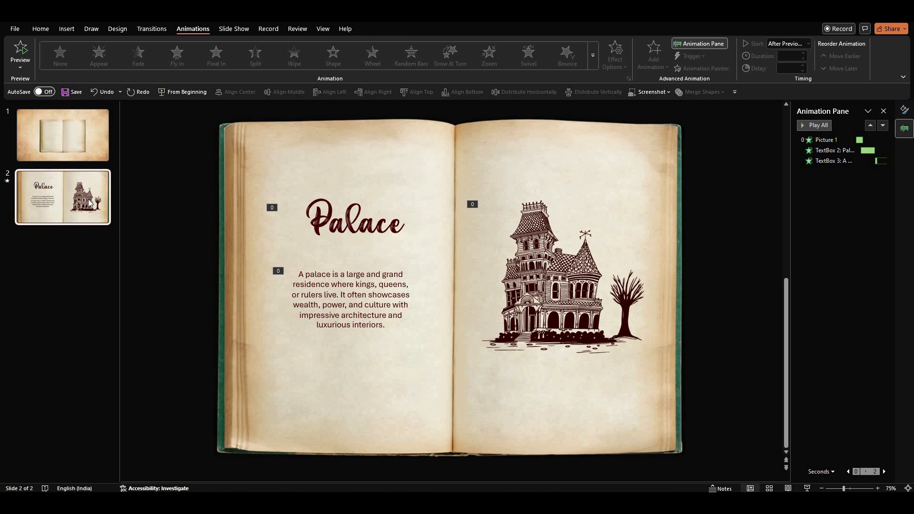
{"action": "key", "text": "ctrl+d"}
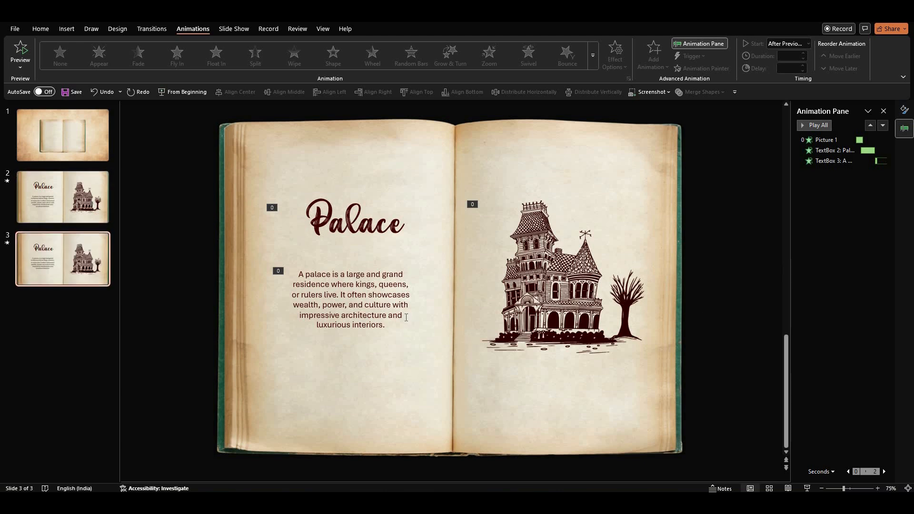
Delete the house illustration on the new slide and move the title and description to the right-hand page.
{"action": "left_click", "coordinate": [535, 305]}
{"action": "key", "text": "Delete"}
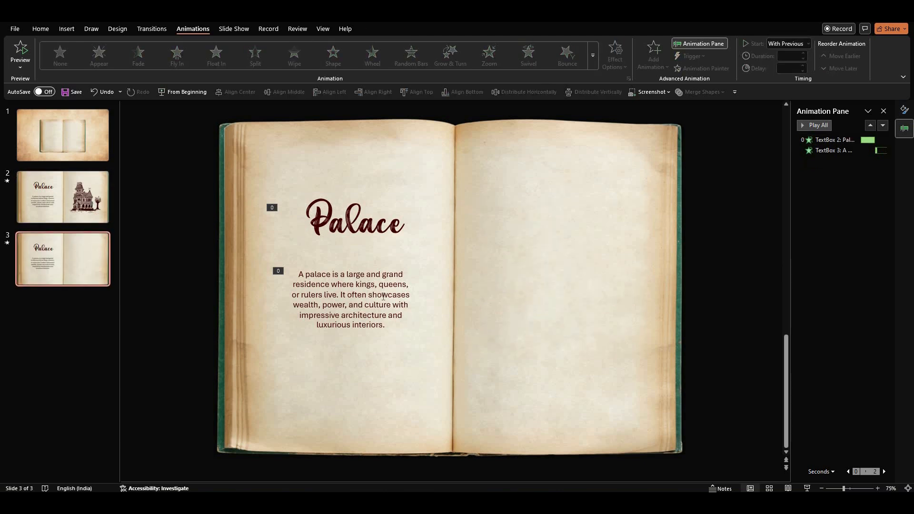
{"action": "key", "text": "ctrl+a"}
{"action": "left_click_drag", "start_coordinate": [376, 333], "coordinate": [587, 327]}
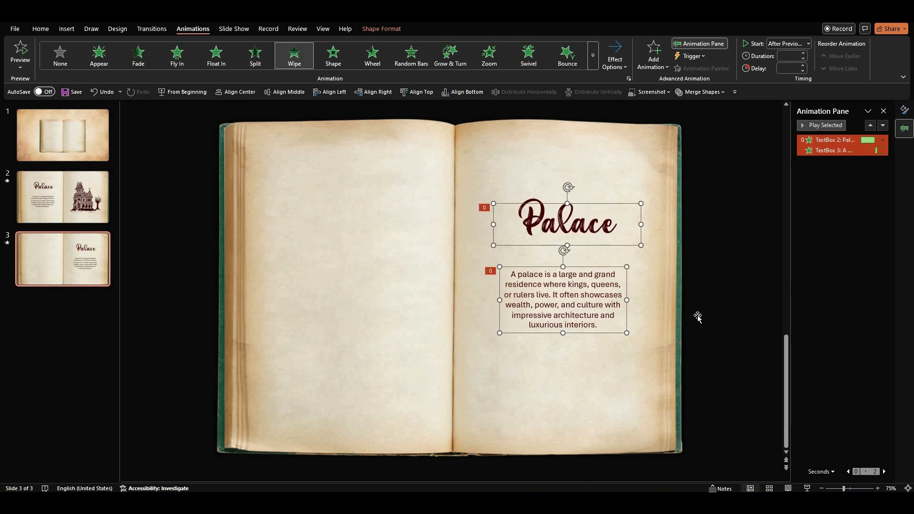
{"action": "key", "text": "ctrl+z"}
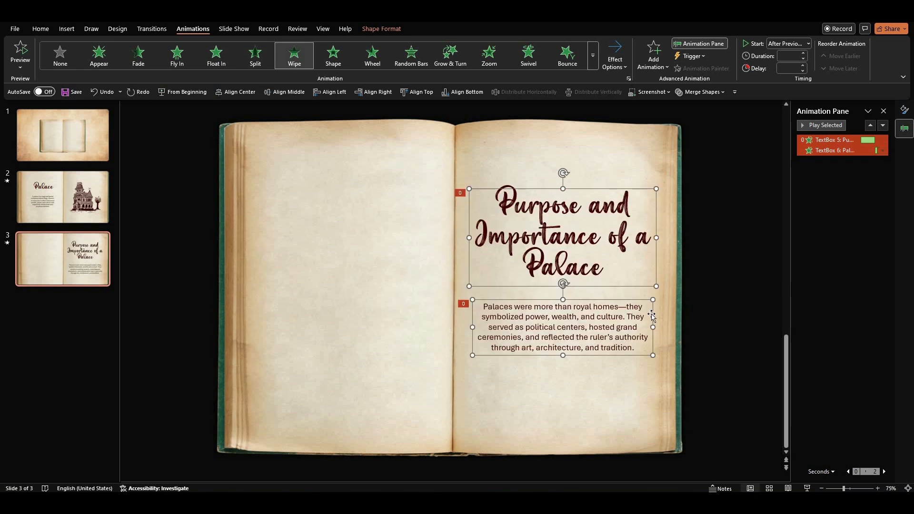
Paste a palace illustration onto the left-hand page and apply the Wipe animation to it.
{"action": "left_click", "coordinate": [697, 313]}
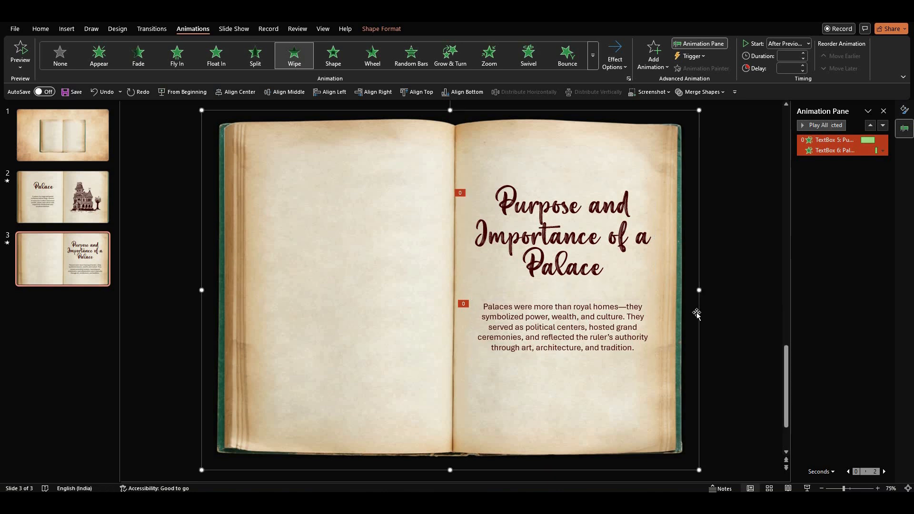
{"action": "key", "text": "ctrl+v"}
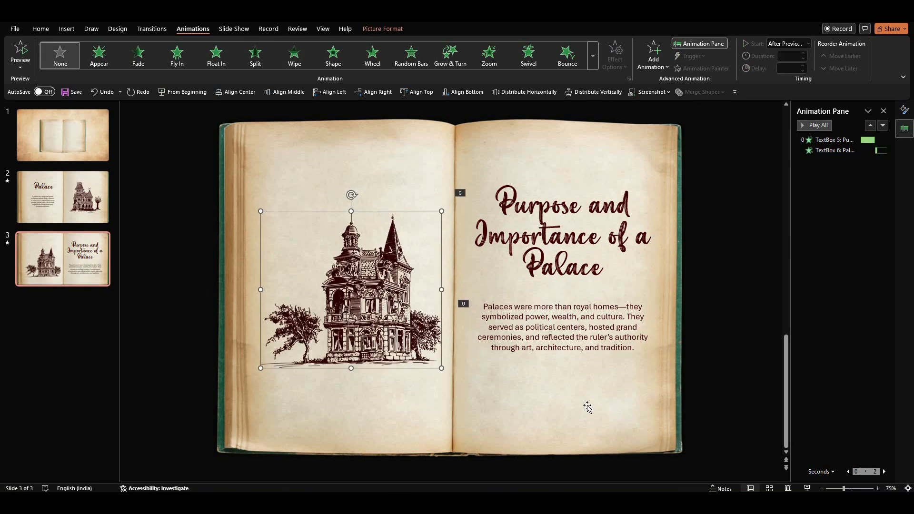
{"action": "left_click", "coordinate": [294, 55]}
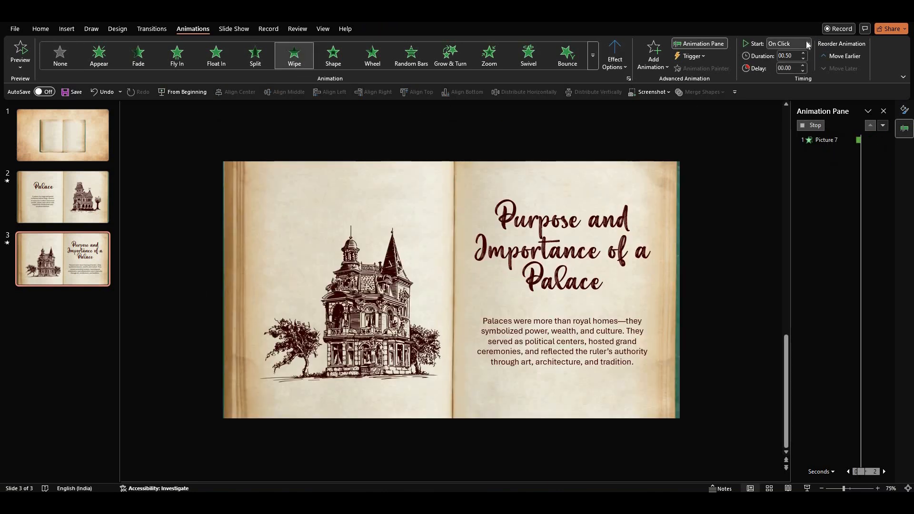
Set the illustration's animation to start With Previous and move it to the top of the animation order.
{"action": "left_click", "coordinate": [808, 44]}
{"action": "left_click", "coordinate": [795, 67]}
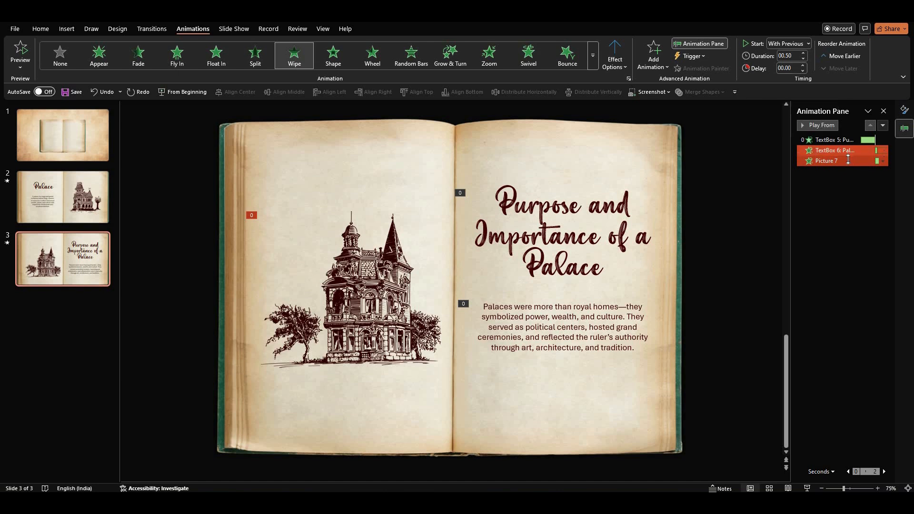
{"action": "left_click_drag", "start_coordinate": [848, 160], "coordinate": [846, 136]}
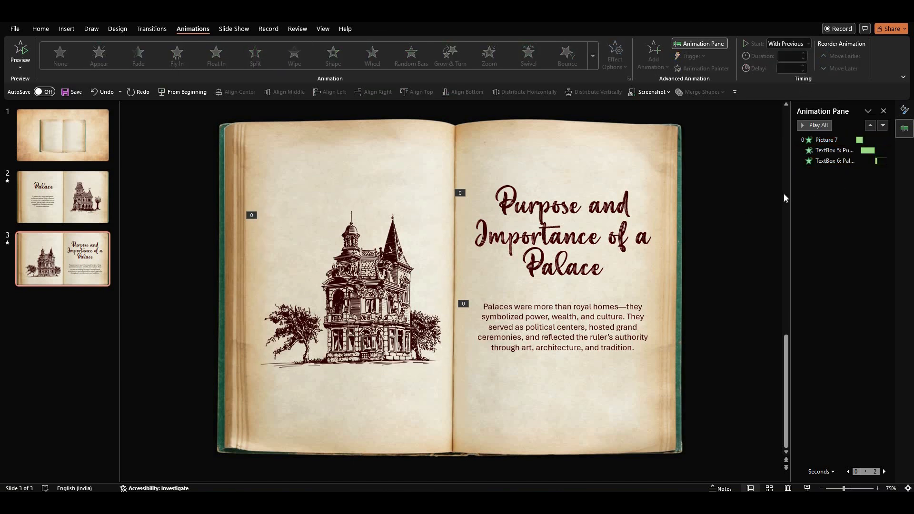
Duplicate slide 3.
{"action": "left_click", "coordinate": [464, 328]}
{"action": "left_click", "coordinate": [61, 258]}
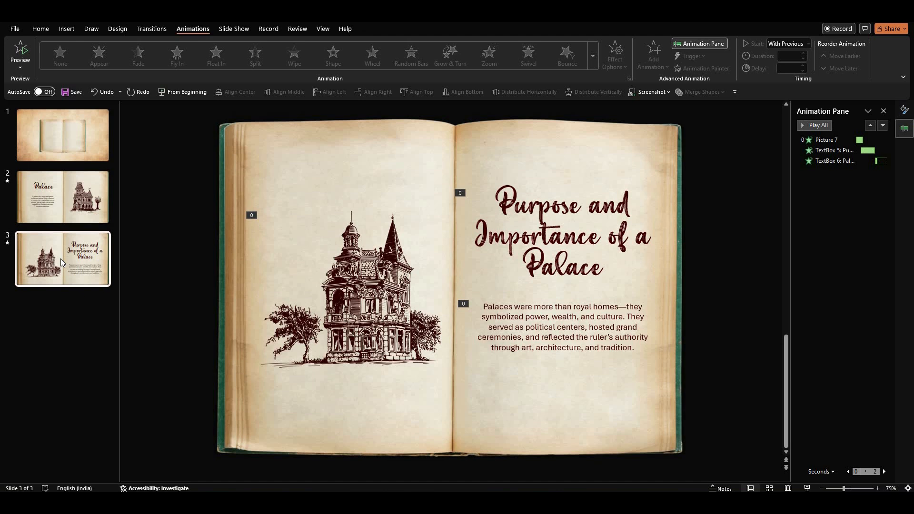
{"action": "key", "text": "ctrl+d"}
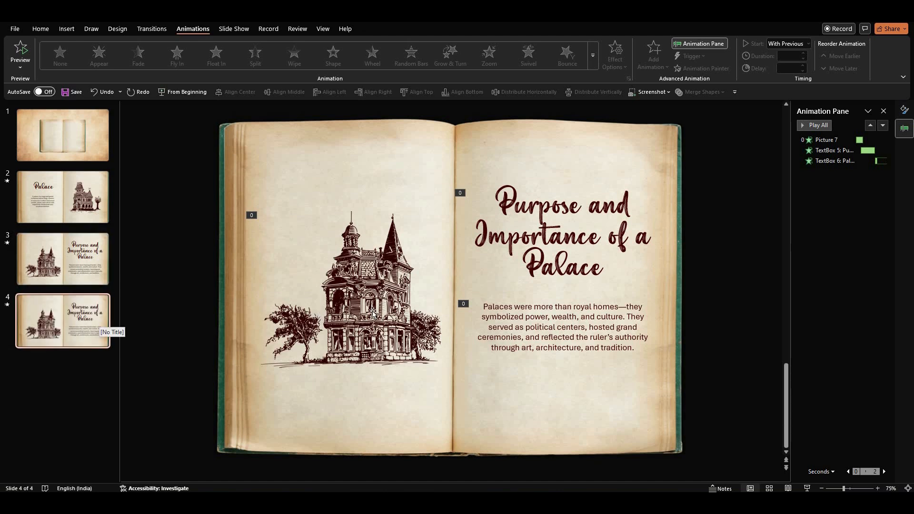
Delete the illustration on slide 4 and move the title and description onto the left-hand page.
{"action": "left_click", "coordinate": [373, 313]}
{"action": "key", "text": "Delete"}
{"action": "left_click", "coordinate": [579, 238]}
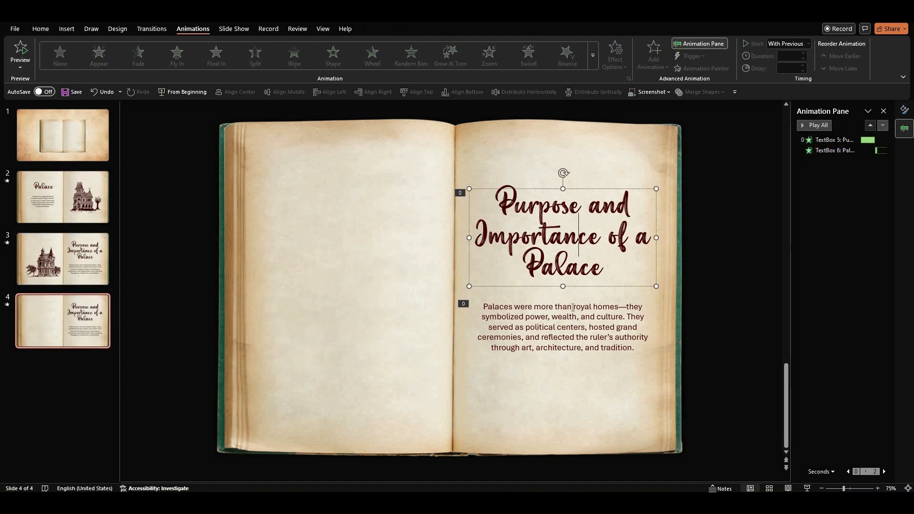
{"action": "left_click", "coordinate": [584, 355], "text": "shift"}
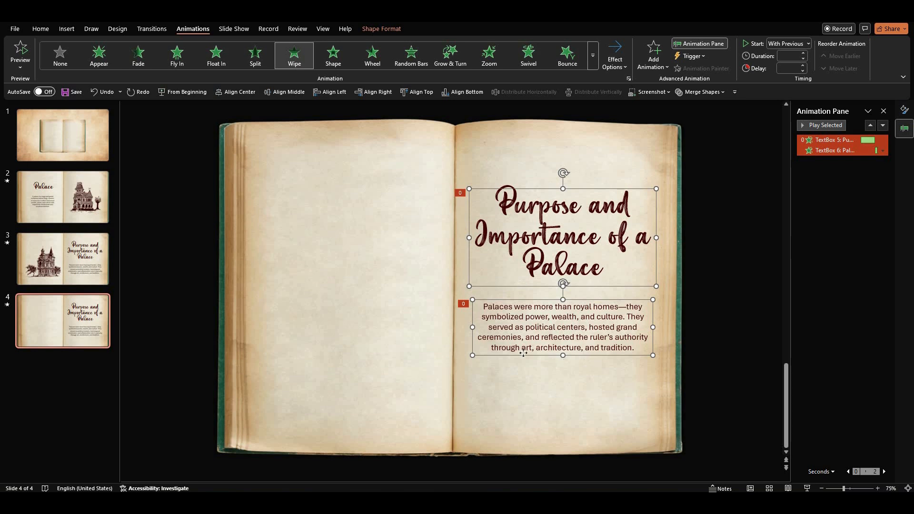
{"action": "left_click_drag", "start_coordinate": [523, 352], "coordinate": [309, 352]}
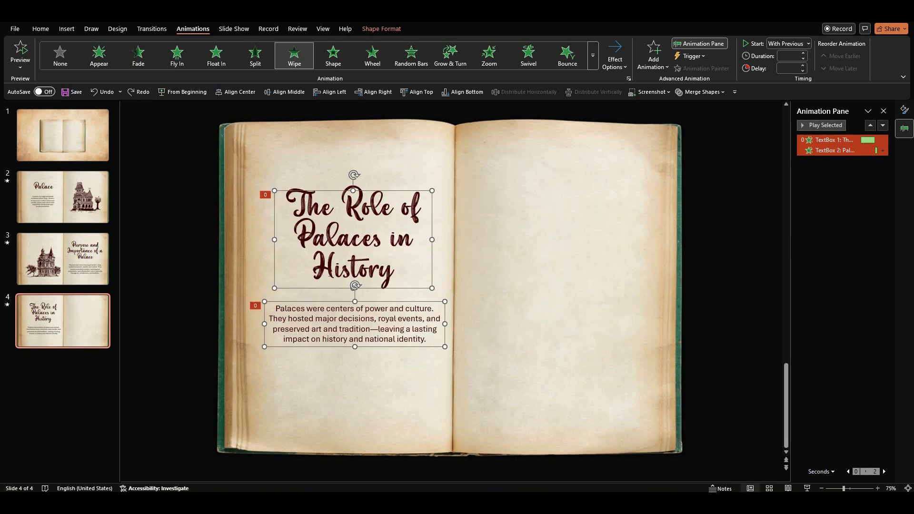
Paste a castle illustration onto the right-hand page of slide 4.
{"action": "left_click", "coordinate": [741, 294]}
{"action": "key", "text": "ctrl+v"}
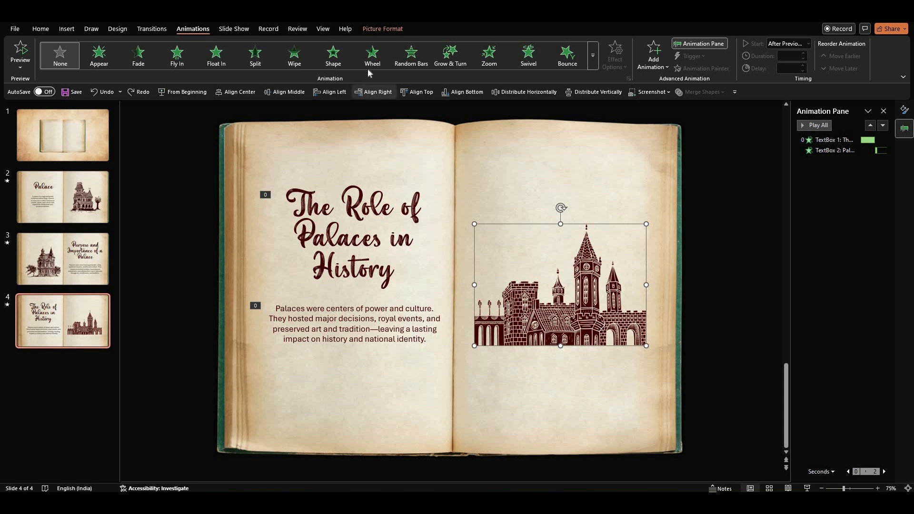
Apply a Wipe animation starting With Previous to the castle and move it to the top of the animation order.
{"action": "left_click", "coordinate": [295, 55]}
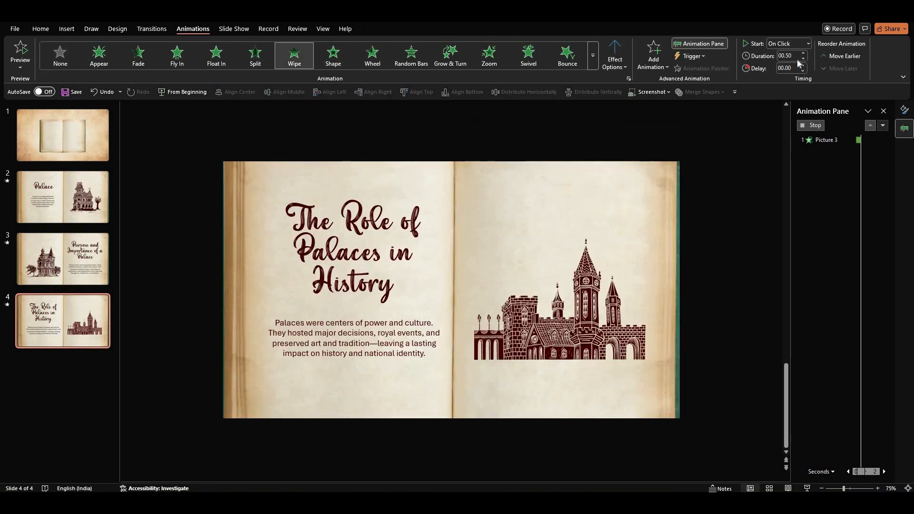
{"action": "left_click", "coordinate": [808, 44]}
{"action": "left_click", "coordinate": [791, 61]}
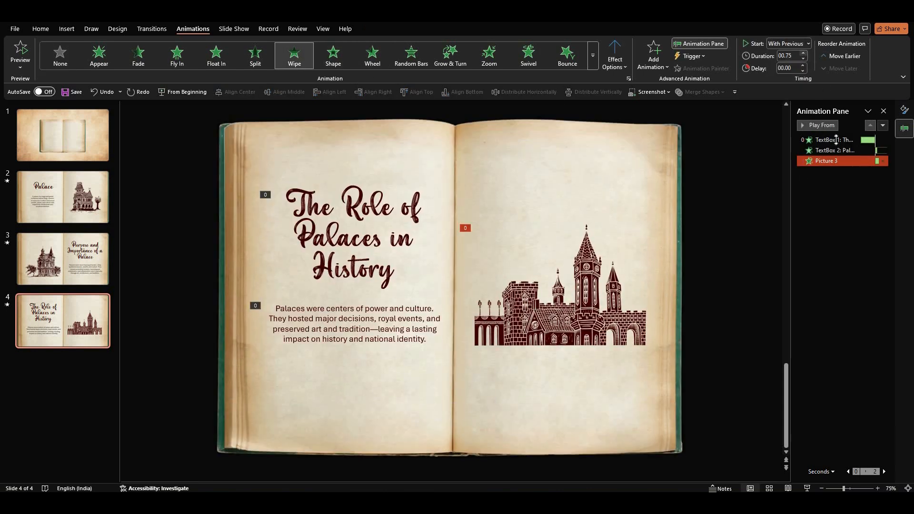
{"action": "left_click_drag", "start_coordinate": [846, 139], "coordinate": [847, 137]}
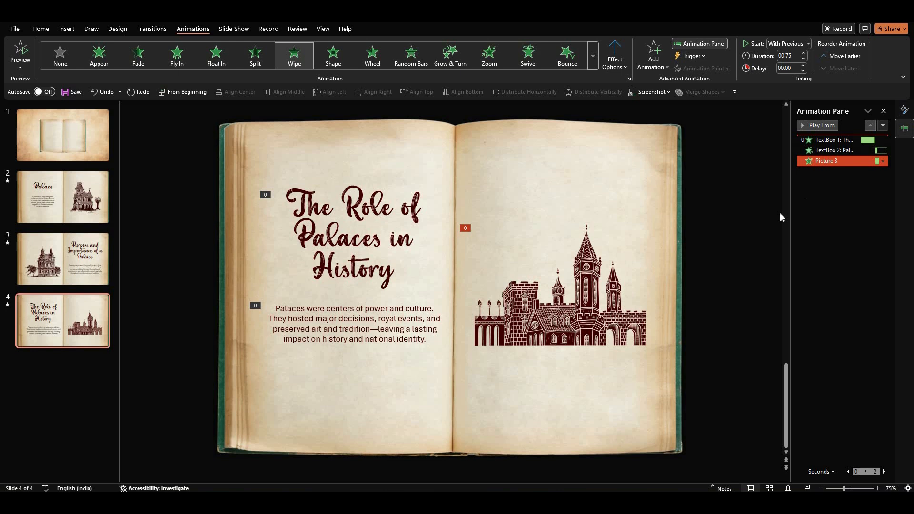
{"action": "left_click", "coordinate": [750, 227]}
Duplicate the cover slide and move the copy to the end of the deck.
{"action": "left_click", "coordinate": [54, 151]}
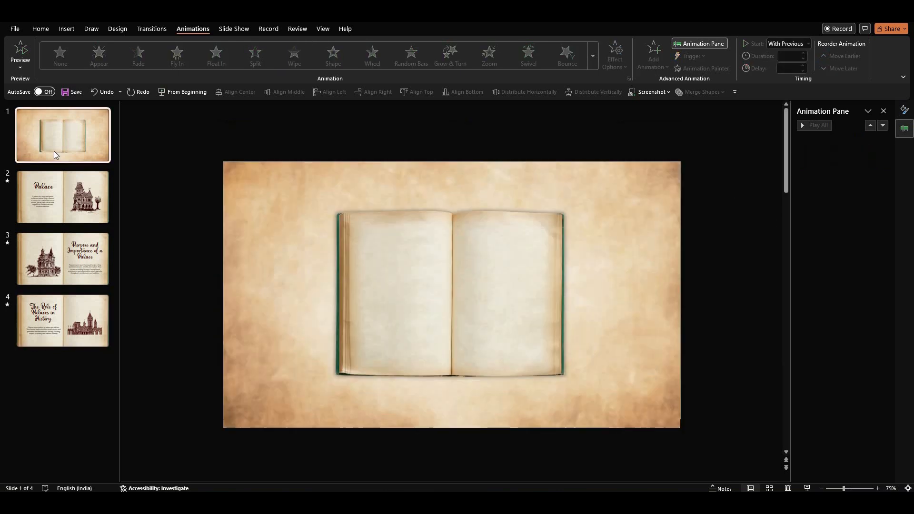
{"action": "key", "text": "ctrl+d"}
{"action": "left_click_drag", "start_coordinate": [78, 196], "coordinate": [69, 381]}
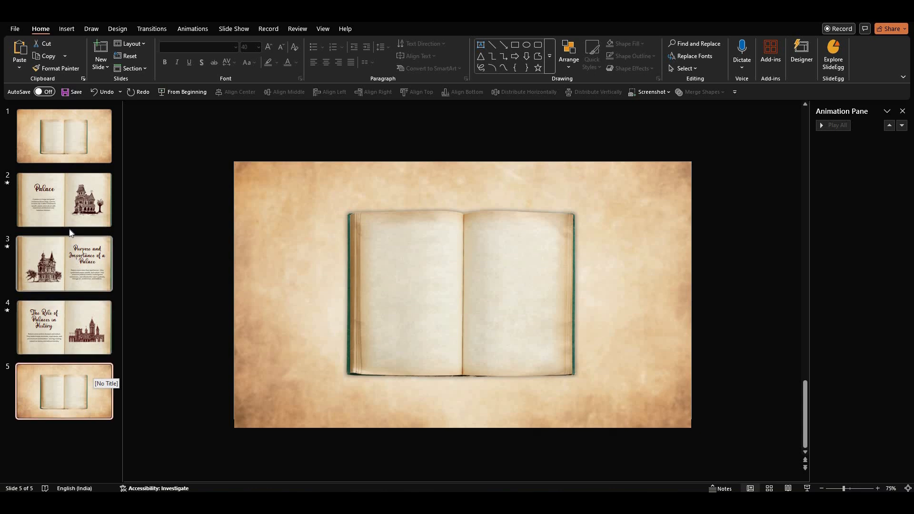
Copy the Palace title from slide 2 and paste it onto the cover slide.
{"action": "left_click", "coordinate": [67, 207]}
{"action": "left_click", "coordinate": [415, 230]}
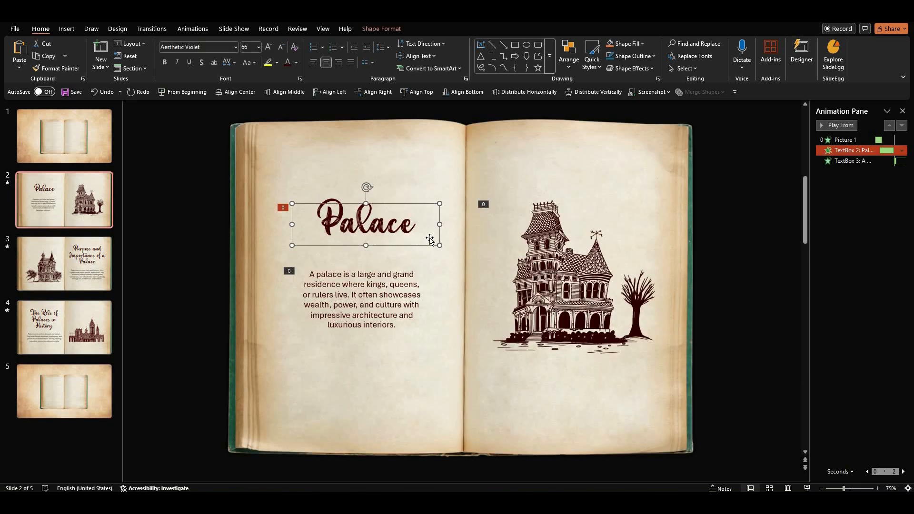
{"action": "left_click", "coordinate": [47, 155]}
{"action": "key", "text": "ctrl+v"}
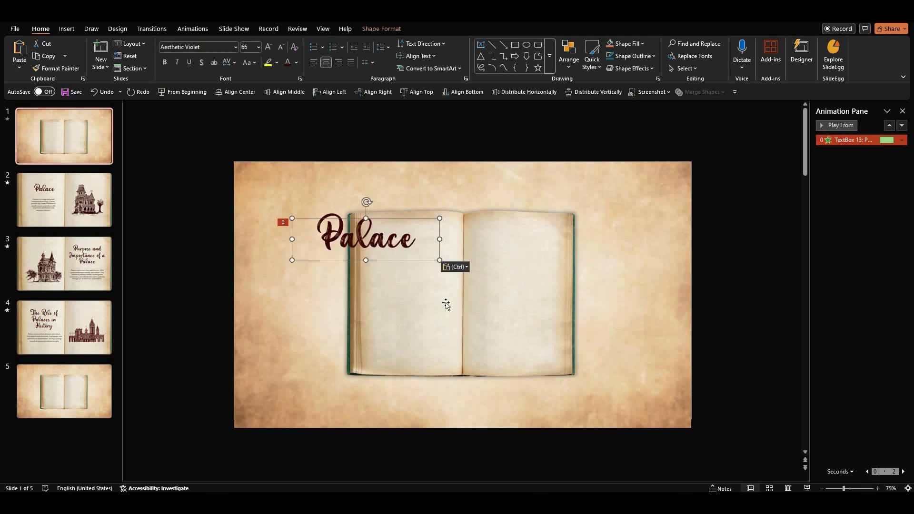
Move the pasted title onto the book and change its text to About the Palace.
{"action": "left_click_drag", "start_coordinate": [414, 263], "coordinate": [457, 303]}
{"action": "double_click", "coordinate": [430, 280]}
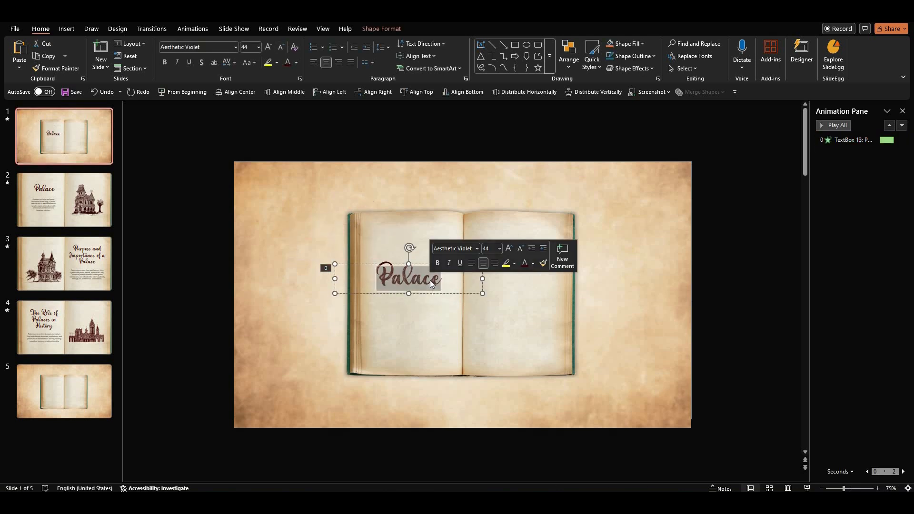
{"action": "type", "text": "About the Palace"}
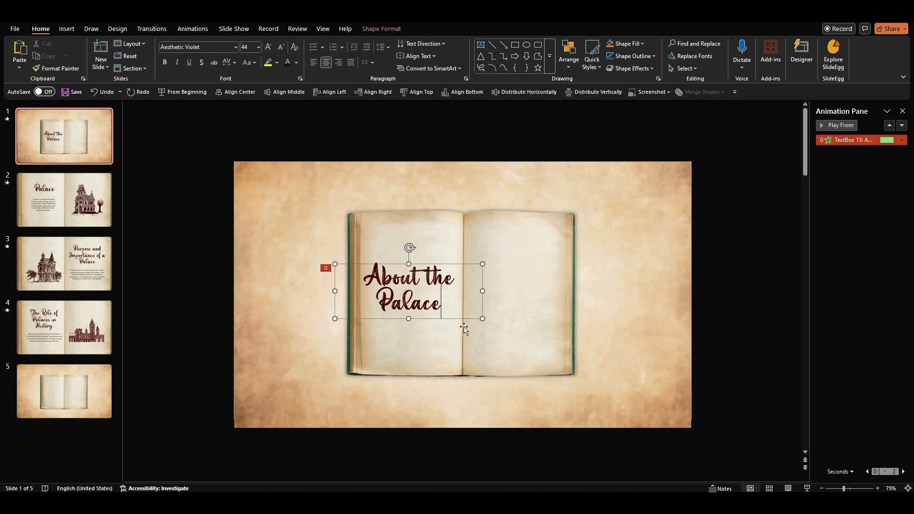
Narrow the title box so the text wraps onto three lines and position it on the left page.
{"action": "left_click_drag", "start_coordinate": [442, 318], "coordinate": [447, 322]}
{"action": "left_click_drag", "start_coordinate": [585, 286], "coordinate": [447, 300]}
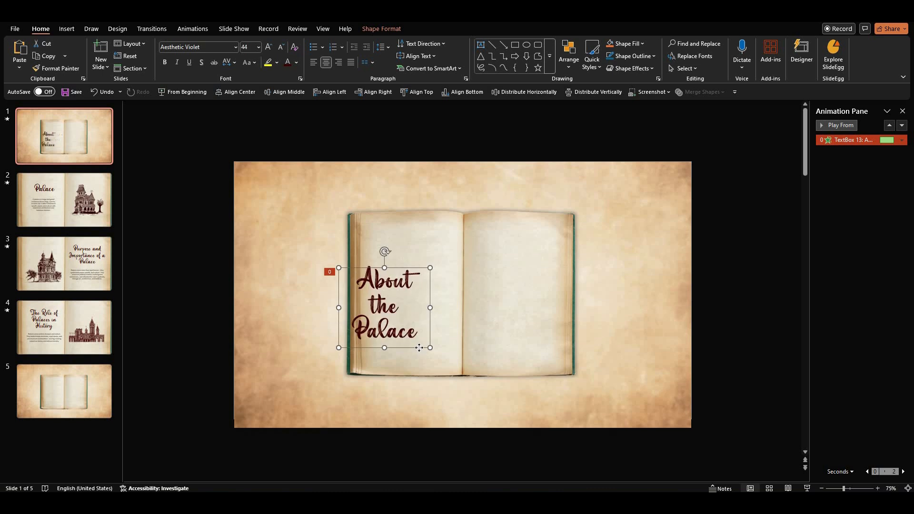
{"action": "left_click_drag", "start_coordinate": [437, 338], "coordinate": [441, 330]}
{"action": "left_click", "coordinate": [578, 310]}
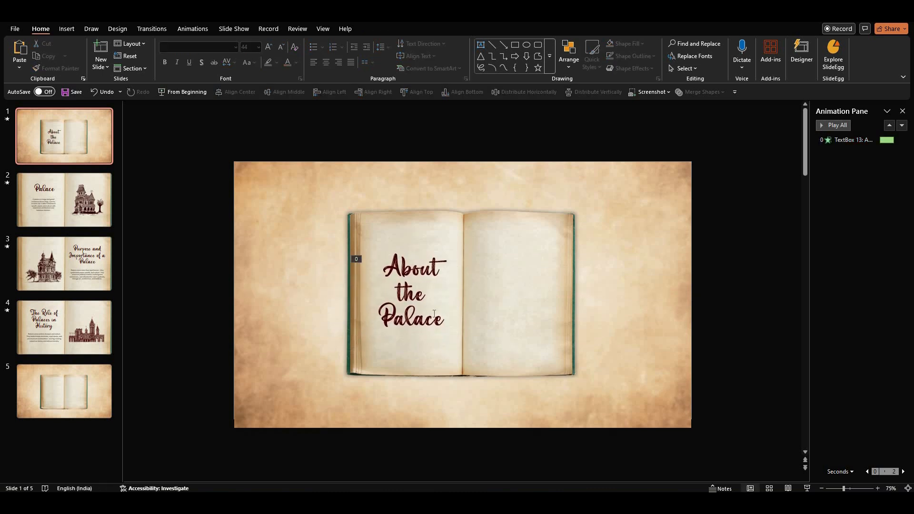
Copy the castle illustration from slide 4 and paste it onto the cover slide.
{"action": "left_click", "coordinate": [89, 336]}
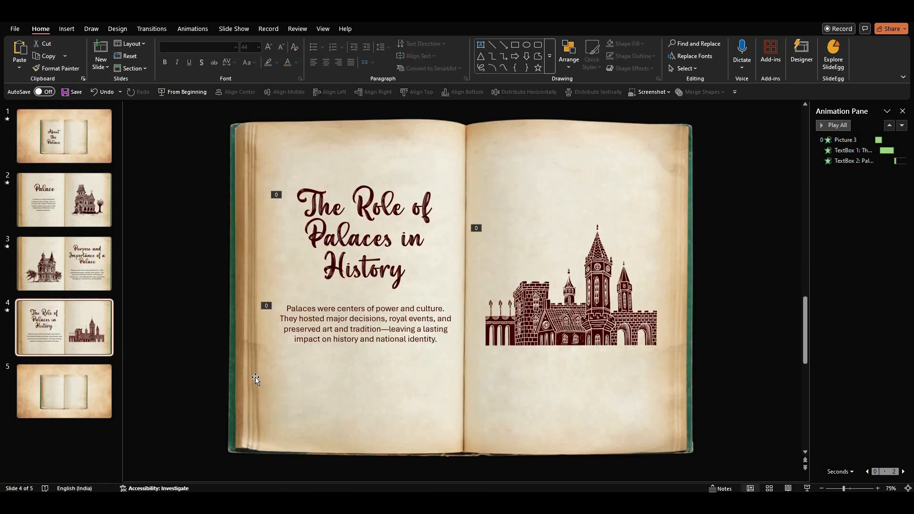
{"action": "left_click", "coordinate": [553, 326]}
{"action": "key", "text": "ctrl+c"}
{"action": "left_click", "coordinate": [95, 147]}
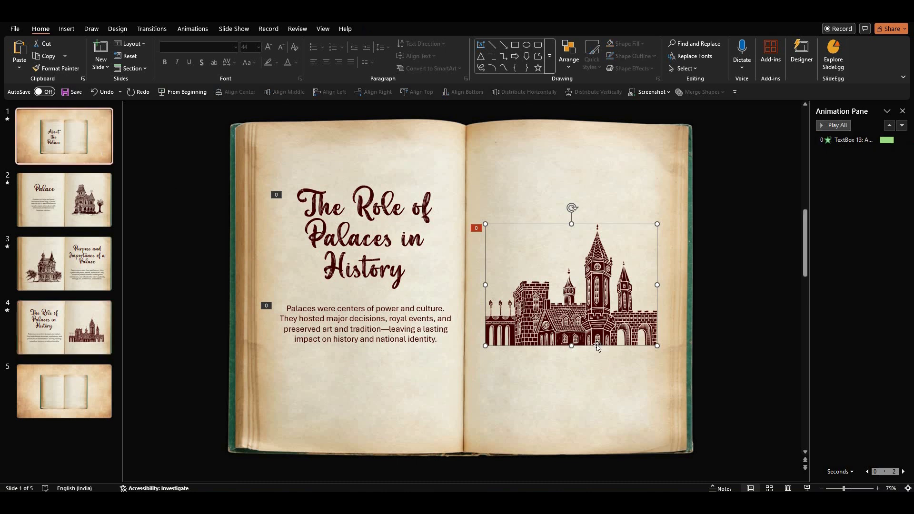
{"action": "key", "text": "ctrl+v"}
Copy the palace illustration from slide 3 and paste it onto the cover slide.
{"action": "left_click", "coordinate": [741, 343]}
{"action": "left_click", "coordinate": [76, 278]}
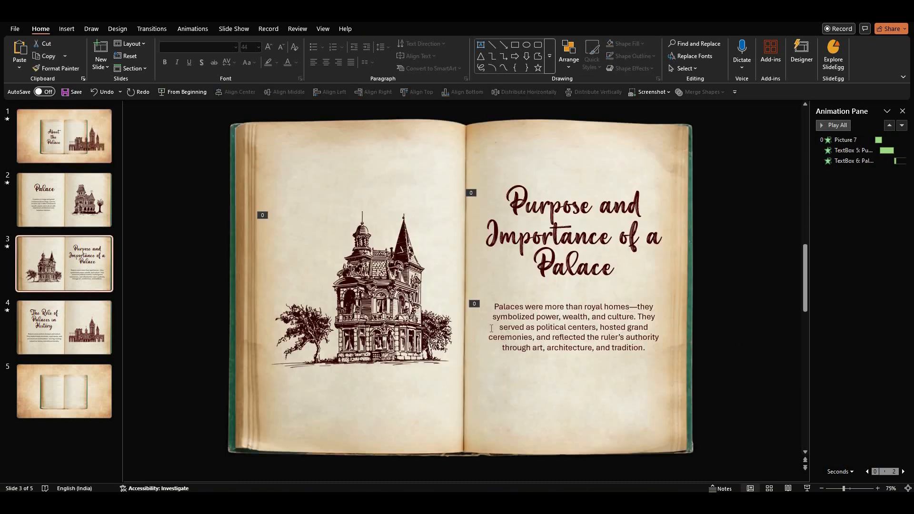
{"action": "left_click", "coordinate": [409, 328]}
{"action": "key", "text": "ctrl+c"}
{"action": "left_click", "coordinate": [65, 135]}
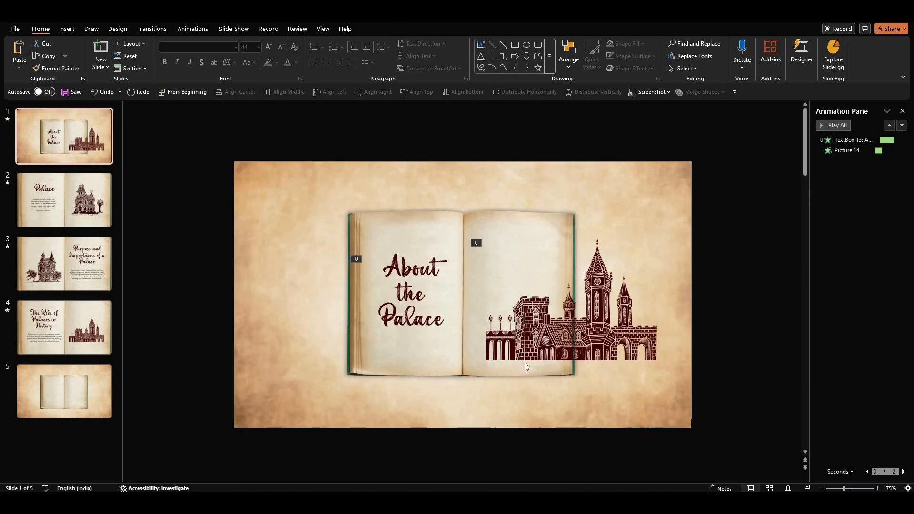
{"action": "key", "text": "ctrl+v"}
Copy the house illustration from slide 2 and paste it onto the cover slide.
{"action": "left_click", "coordinate": [64, 200]}
{"action": "left_click", "coordinate": [584, 298]}
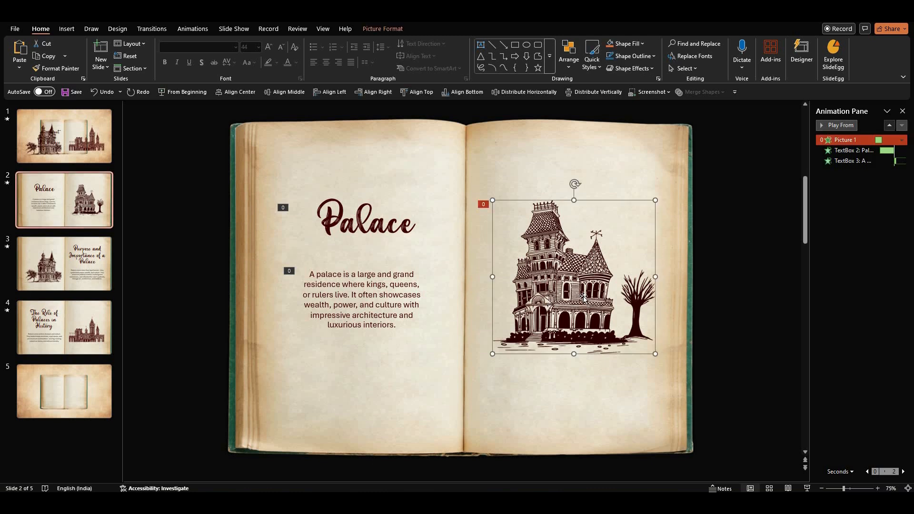
{"action": "key", "text": "ctrl+c"}
{"action": "left_click", "coordinate": [77, 147]}
{"action": "key", "text": "ctrl+v"}
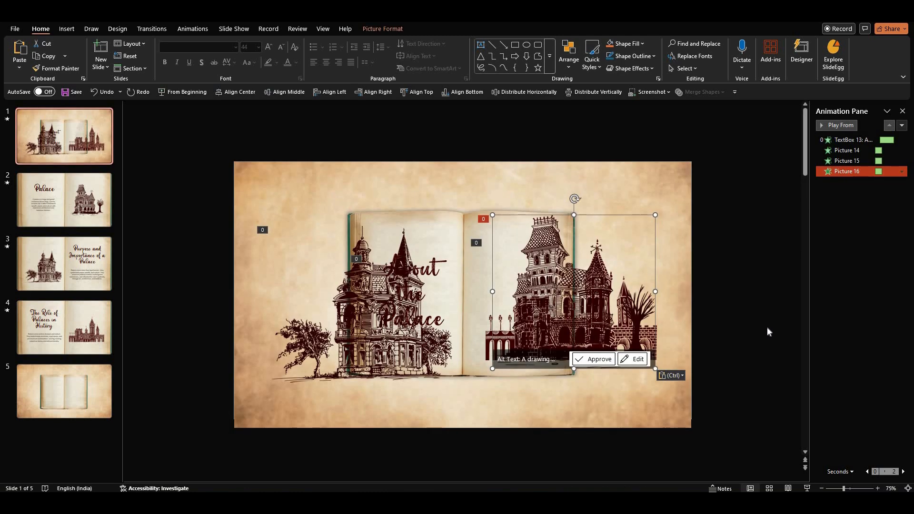
Select the three pasted illustrations and shrink them to small sizes.
{"action": "left_click", "coordinate": [493, 431]}
{"action": "left_click_drag", "start_coordinate": [718, 199], "coordinate": [279, 432]}
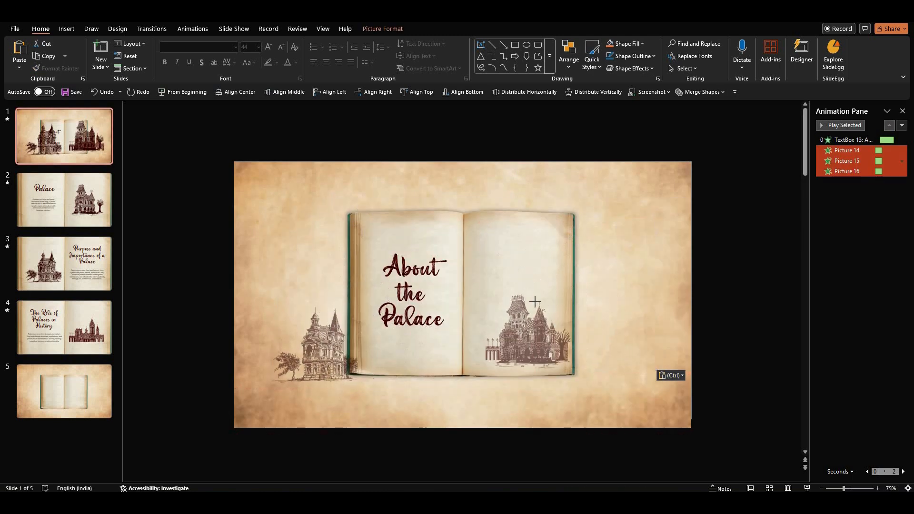
{"action": "left_click_drag", "start_coordinate": [532, 311], "coordinate": [531, 312]}
{"action": "left_click_drag", "start_coordinate": [320, 347], "coordinate": [404, 355]}
{"action": "left_click", "coordinate": [678, 338]}
{"action": "left_click_drag", "start_coordinate": [605, 350], "coordinate": [537, 313]}
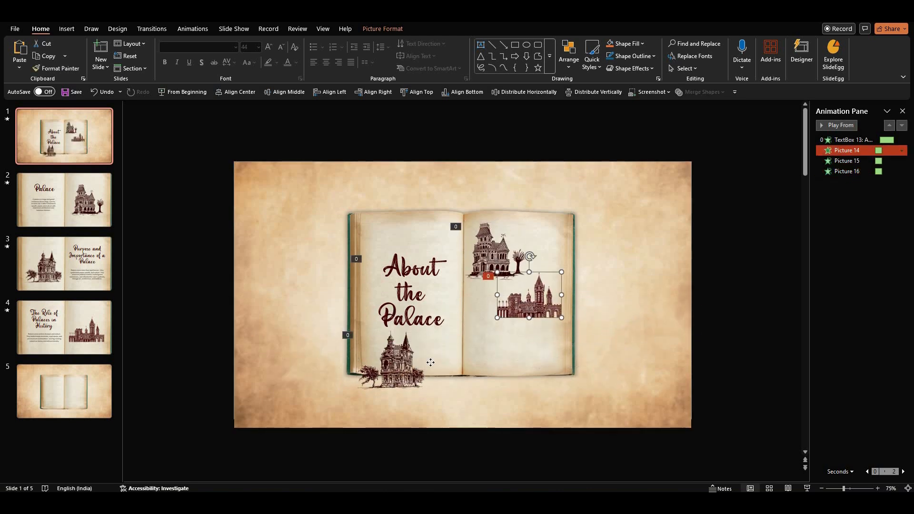
Arrange the three small illustrations in a staggered column down the right-hand page.
{"action": "left_click_drag", "start_coordinate": [394, 366], "coordinate": [485, 341]}
{"action": "left_click", "coordinate": [523, 305], "text": "shift"}
{"action": "left_click", "coordinate": [499, 263], "text": "shift"}
{"action": "left_click_drag", "start_coordinate": [525, 222], "coordinate": [500, 240]}
{"action": "left_click", "coordinate": [687, 267]}
{"action": "left_click", "coordinate": [495, 258]}
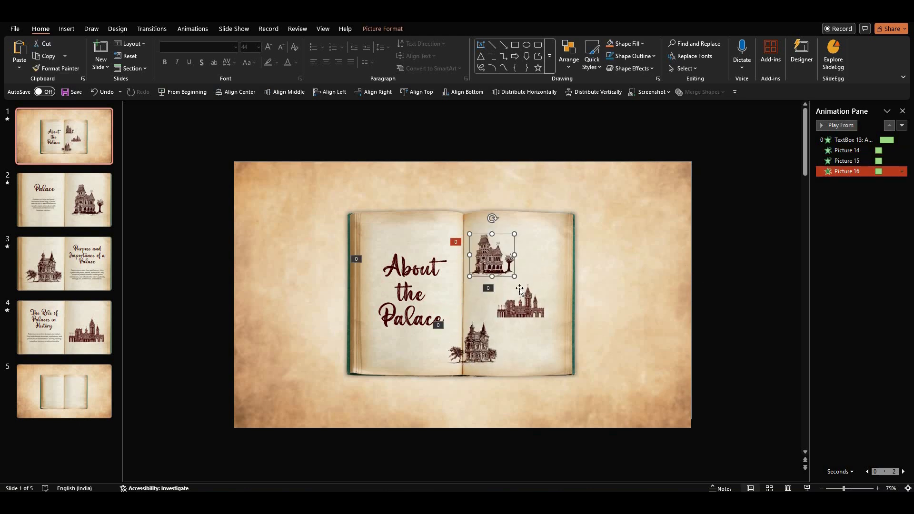
{"action": "left_click_drag", "start_coordinate": [542, 305], "coordinate": [557, 300]}
Nudge a selected illustration with the arrow keys, then undo the last three nudges.
{"action": "key", "text": "Tab"}
{"action": "key", "text": "Right"}
{"action": "key", "text": "Right"}
{"action": "key", "text": "Right"}
{"action": "key", "text": "Right"}
{"action": "key", "text": "Right"}
{"action": "key", "text": "Right"}
{"action": "key", "text": "Right"}
{"action": "key", "text": "Up"}
{"action": "key", "text": "Up"}
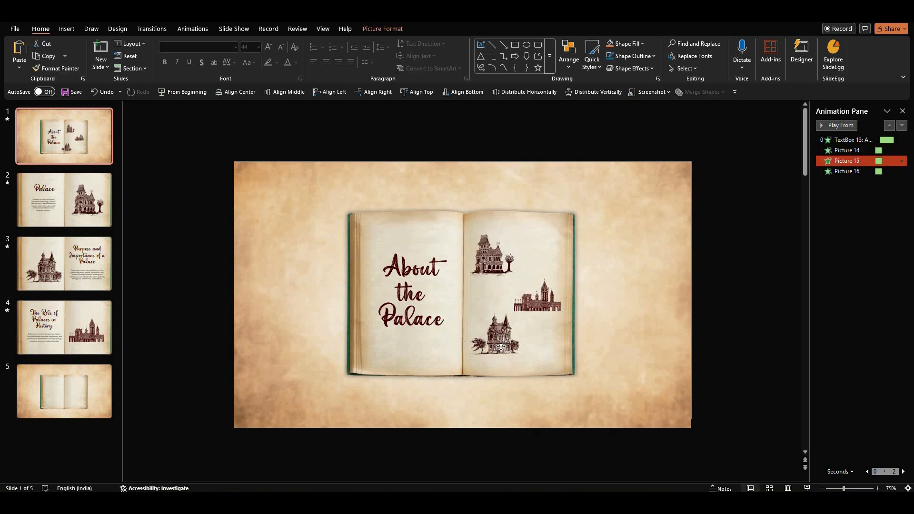
{"action": "key", "text": "ctrl+z"}
{"action": "key", "text": "ctrl+z"}
{"action": "key", "text": "ctrl+z"}
Apply a Fade entrance animation to the three selected illustrations.
{"action": "left_click", "coordinate": [193, 28]}
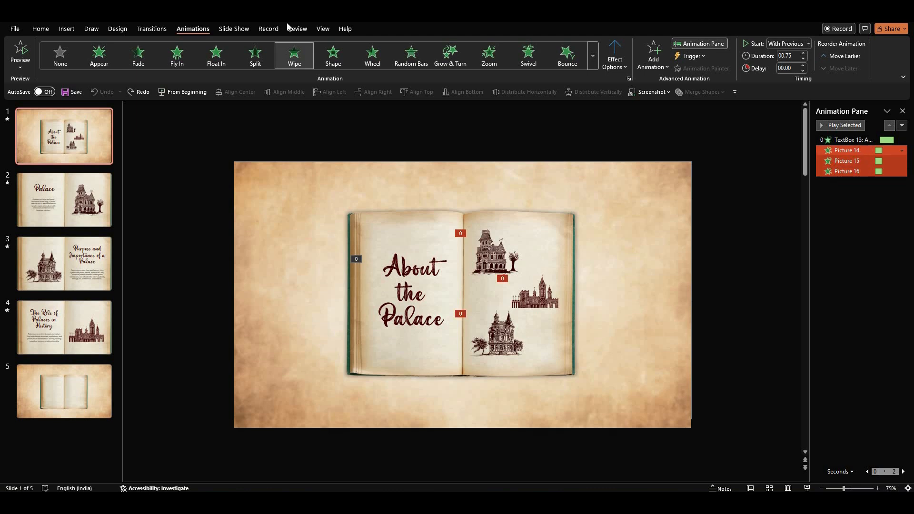
{"action": "left_click", "coordinate": [138, 54]}
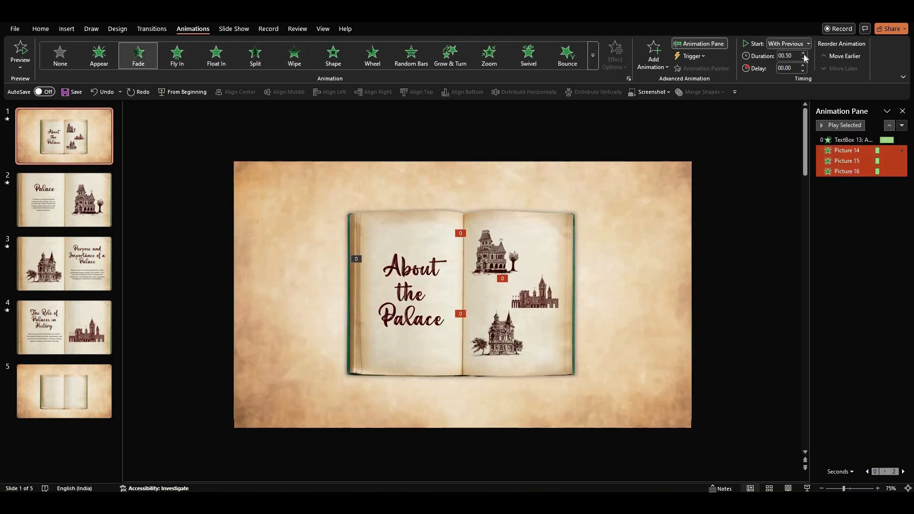
Adjust the illustrations' animation delays so they fade in one after another.
{"action": "left_click", "coordinate": [857, 150]}
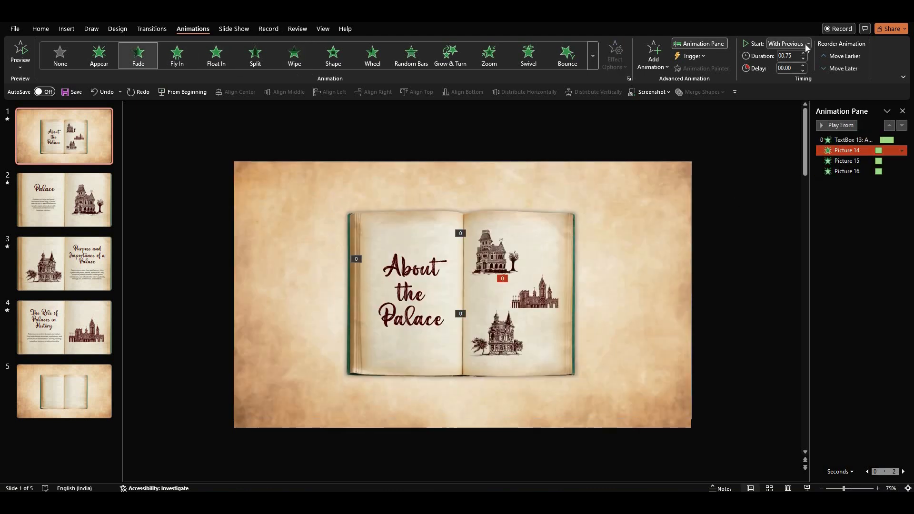
{"action": "left_click", "coordinate": [871, 160]}
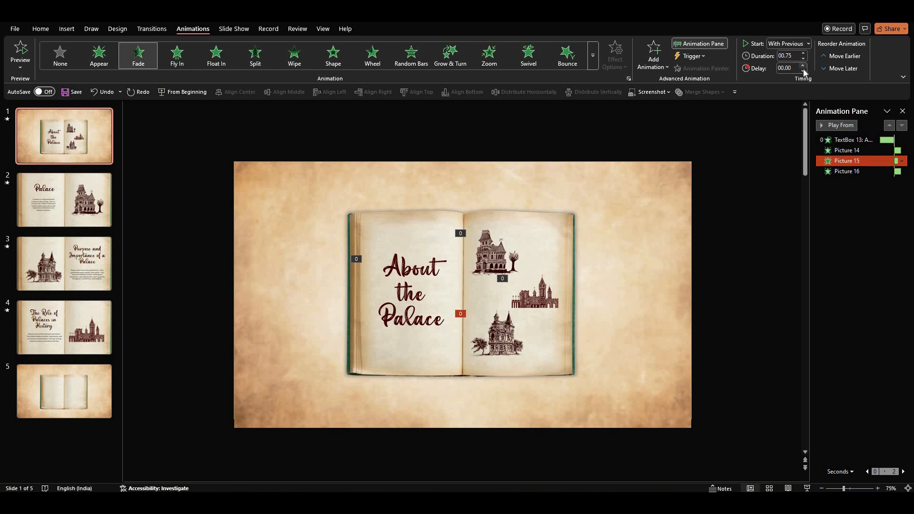
{"action": "key", "text": "shift+Down"}
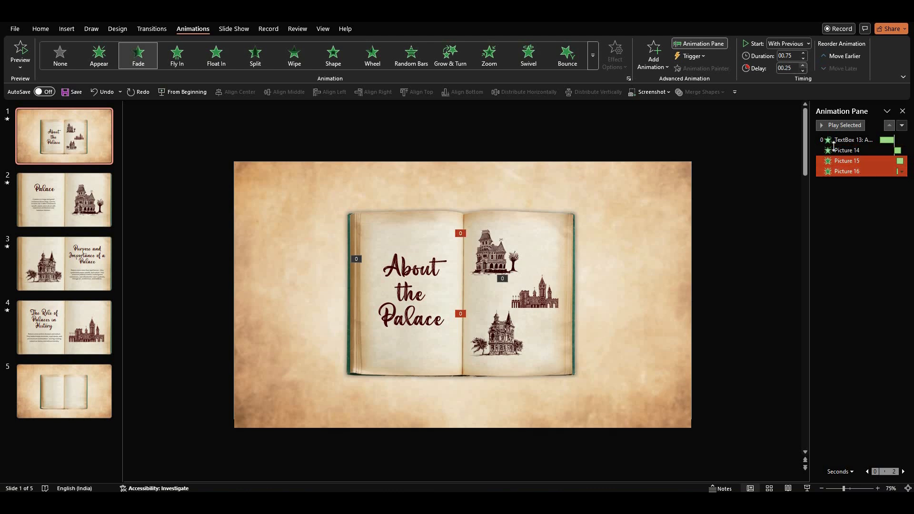
{"action": "left_click", "coordinate": [857, 171]}
{"action": "left_click", "coordinate": [791, 291]}
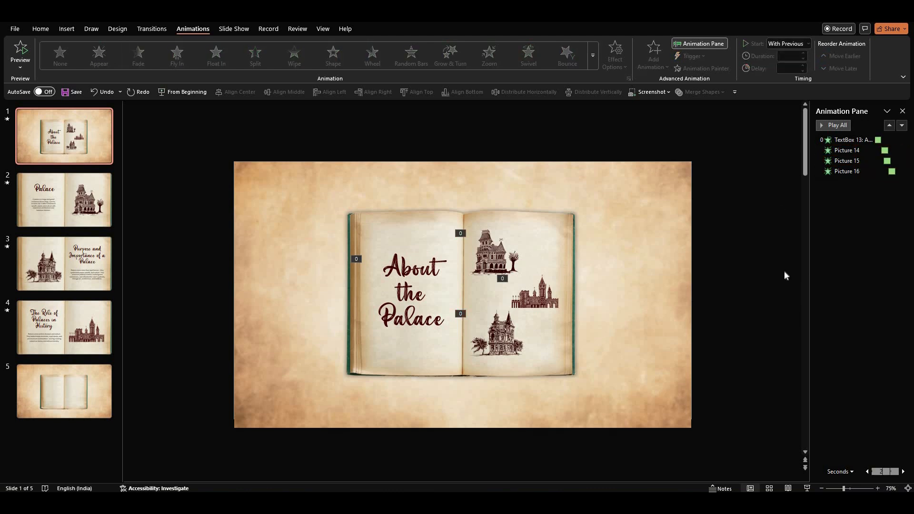
Copy the About the Palace title onto the end slide.
{"action": "left_click", "coordinate": [448, 325]}
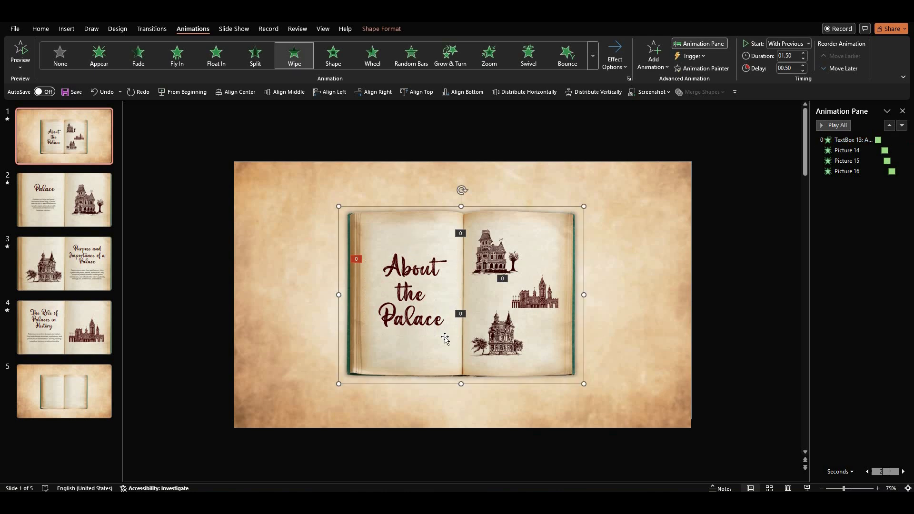
{"action": "left_click", "coordinate": [64, 392]}
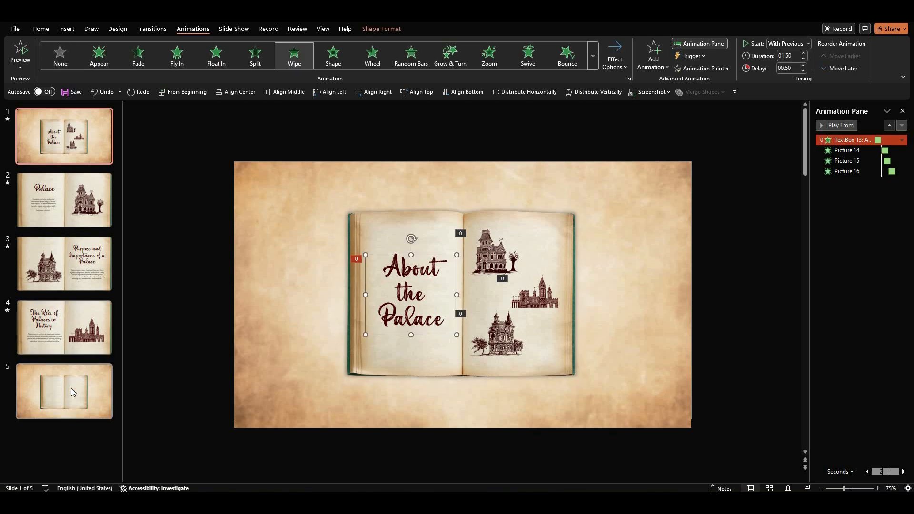
{"action": "key", "text": "ctrl+v"}
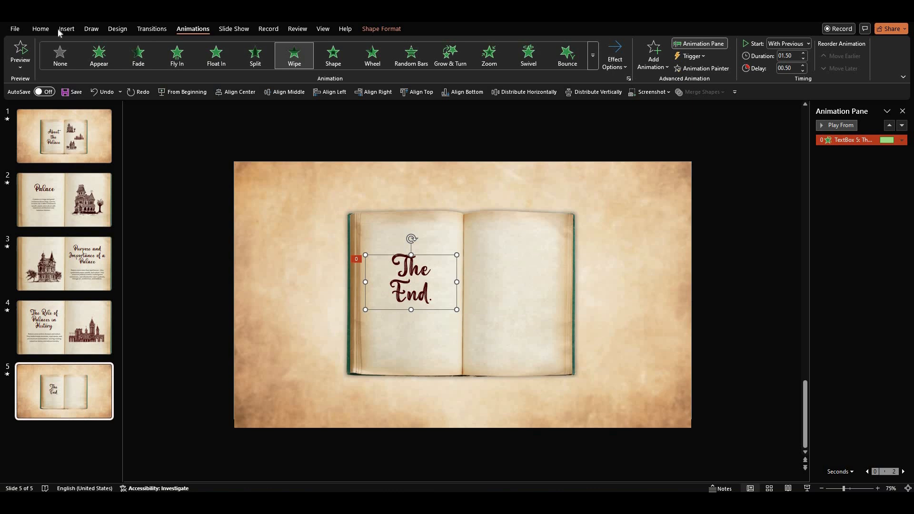
Change the end slide title to The End. and set its font size to 40.
{"action": "left_click", "coordinate": [40, 29]}
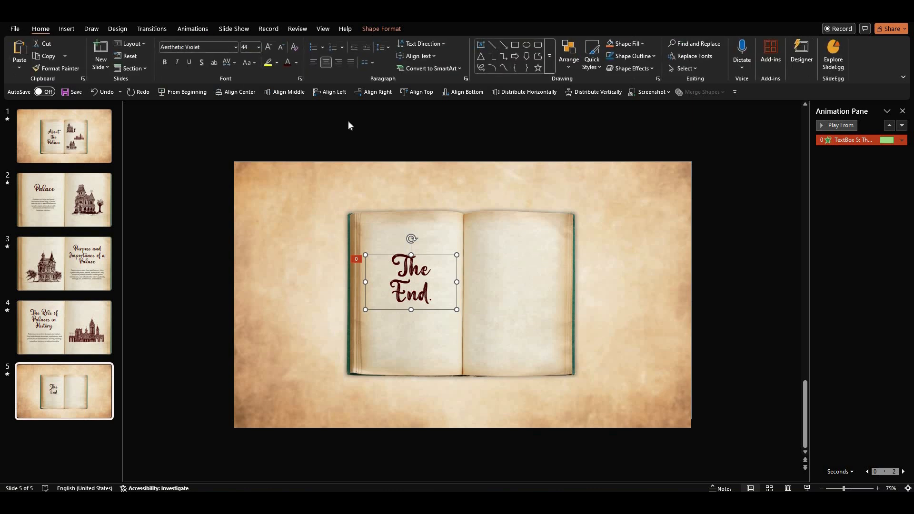
{"action": "left_click", "coordinate": [279, 50]}
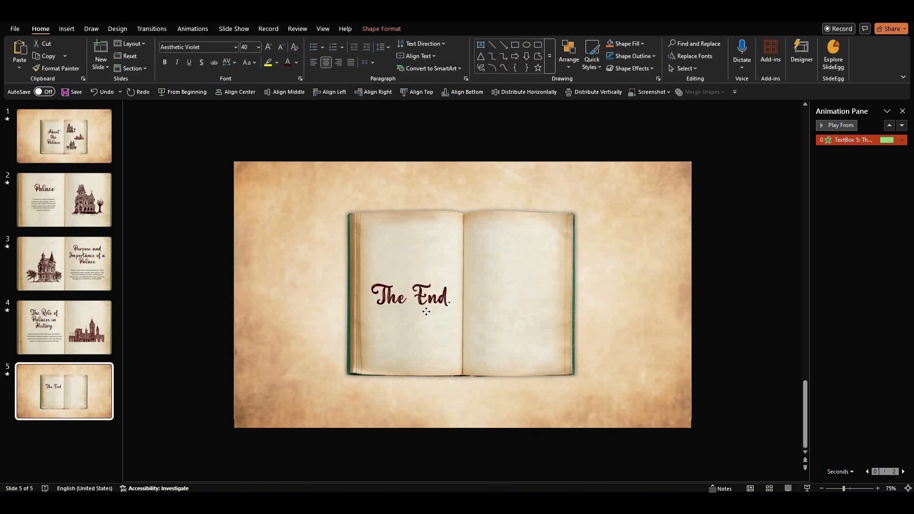
{"action": "left_click", "coordinate": [724, 321]}
Paste a handshake illustration onto the right page of the end slide and apply a Fade animation.
{"action": "key", "text": "ctrl+z"}
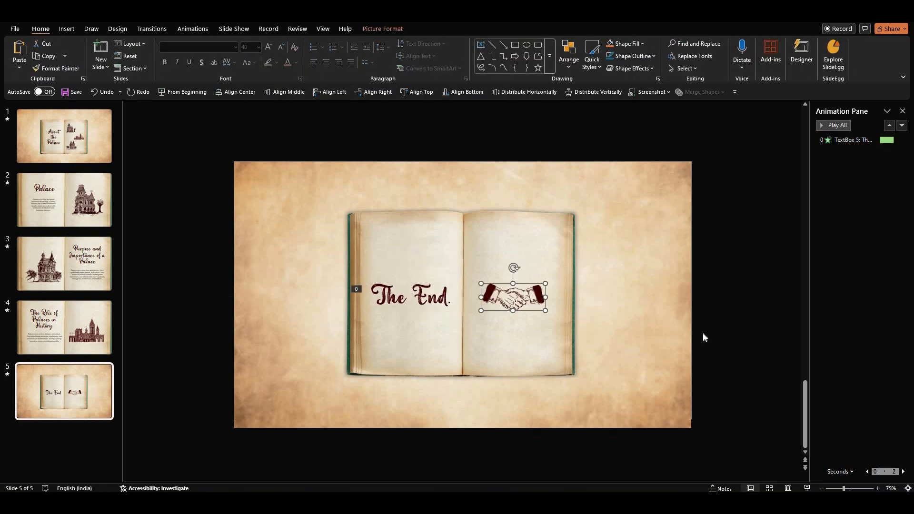
{"action": "left_click", "coordinate": [193, 29]}
{"action": "left_click", "coordinate": [138, 54]}
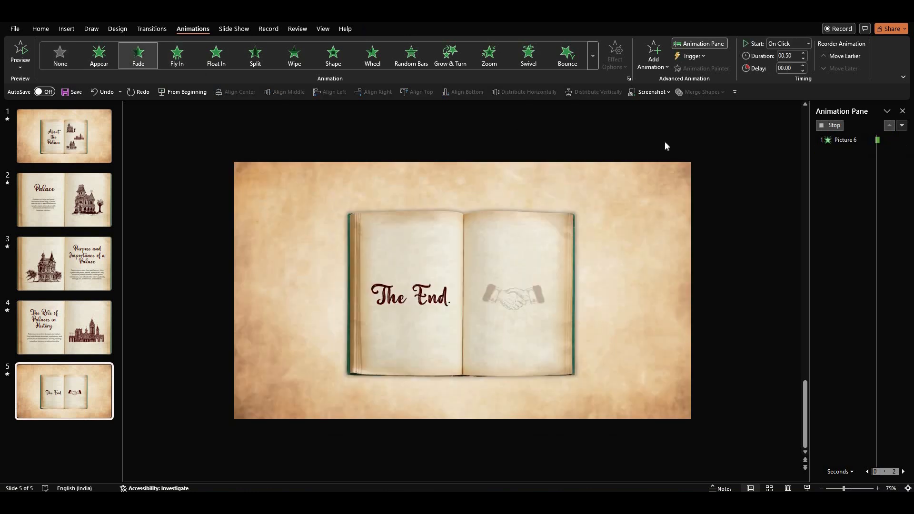
Set the handshake animation to start With Previous with a 01.75 second delay.
{"action": "left_click", "coordinate": [808, 44]}
{"action": "left_click", "coordinate": [795, 66]}
{"action": "left_click", "coordinate": [803, 66]}
{"action": "left_click", "coordinate": [803, 66]}
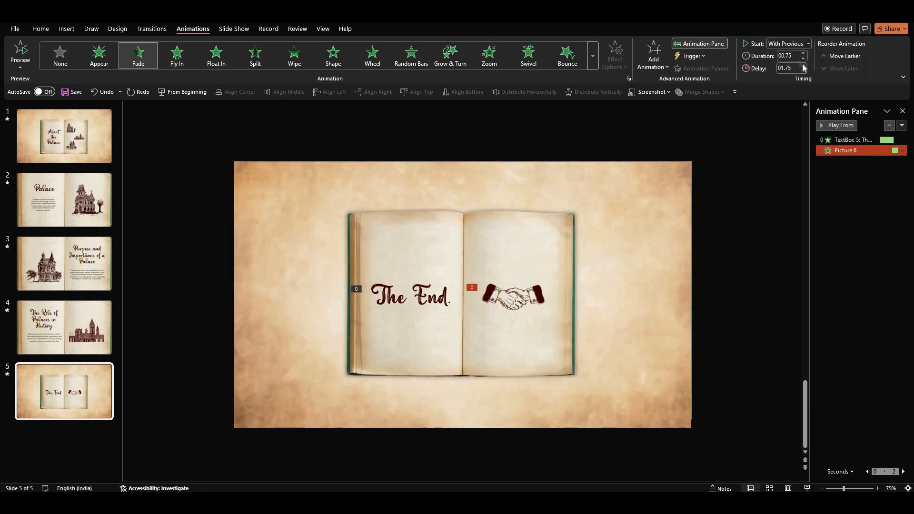
{"action": "left_click", "coordinate": [767, 175]}
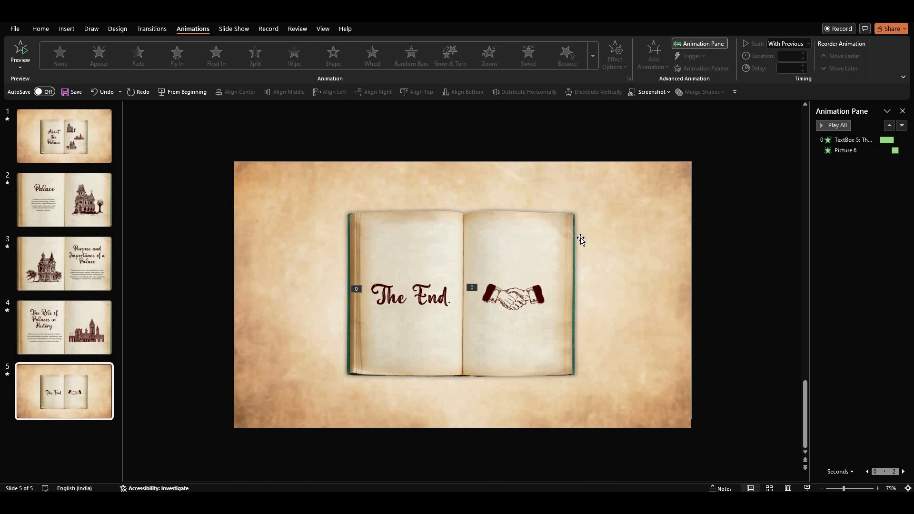
Apply the Page Curl transition to slide 3.
{"action": "left_click", "coordinate": [80, 264]}
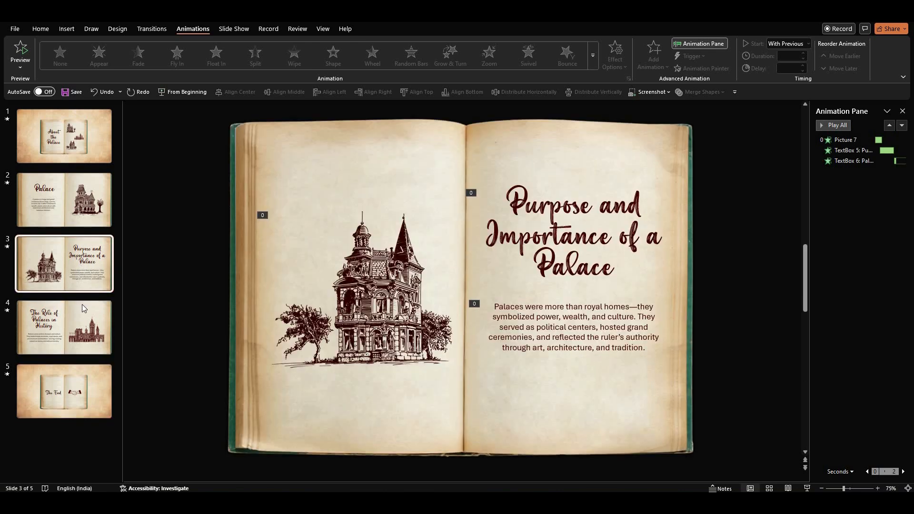
{"action": "left_click", "coordinate": [153, 30]}
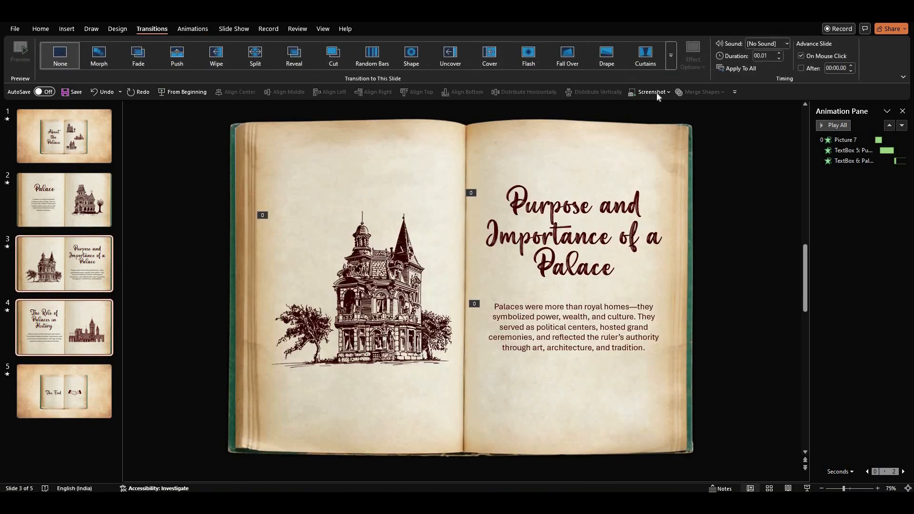
{"action": "left_click", "coordinate": [671, 61]}
{"action": "left_click", "coordinate": [371, 115]}
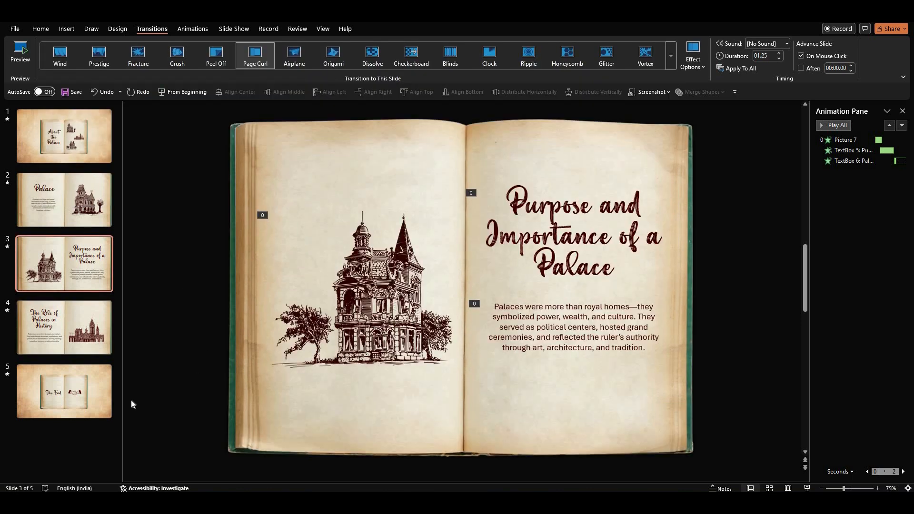
Apply the Morph transition to slide 2.
{"action": "left_click", "coordinate": [87, 393]}
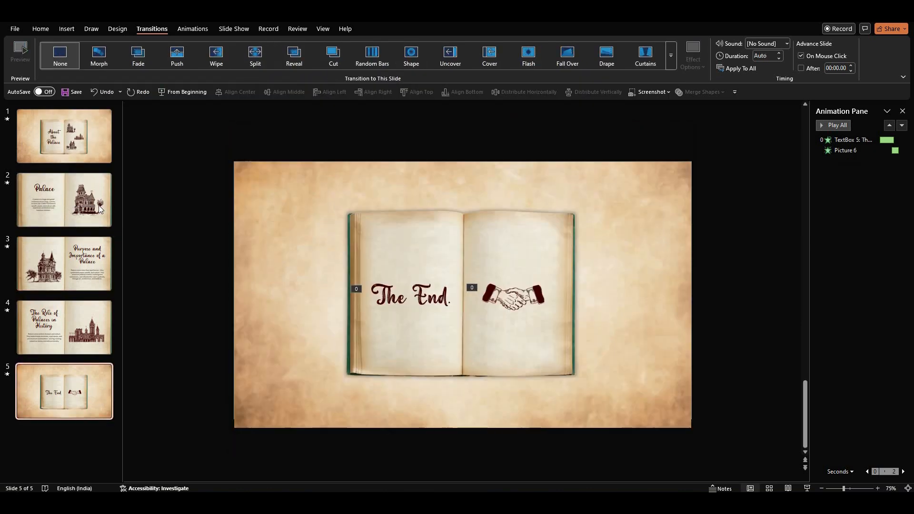
{"action": "left_click", "coordinate": [86, 193]}
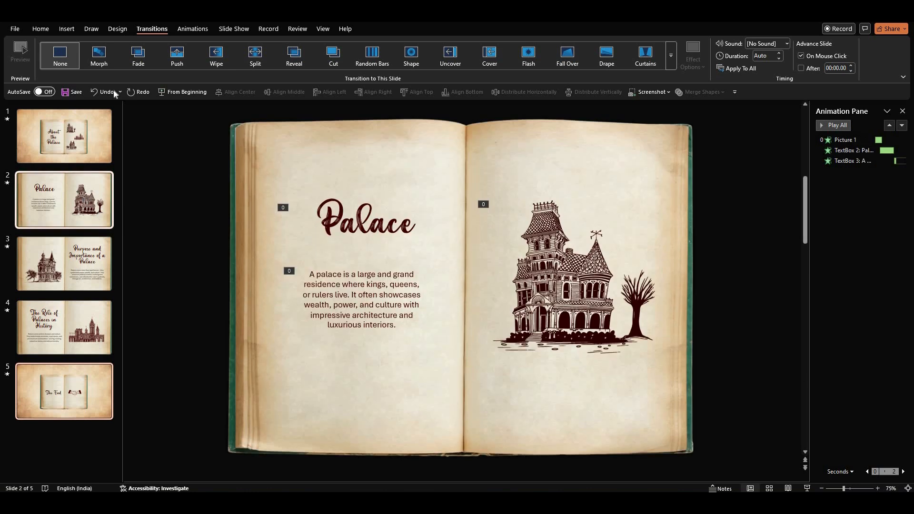
{"action": "left_click", "coordinate": [101, 56]}
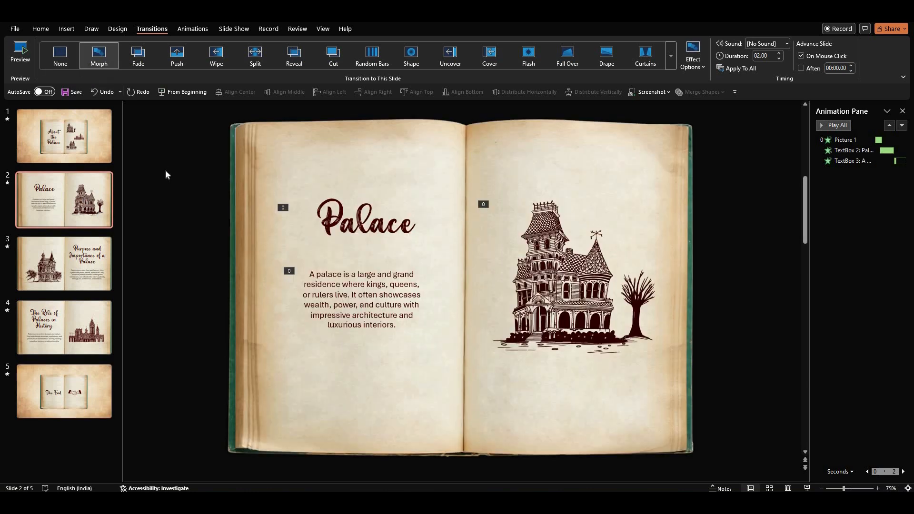
Play the slide show from the cover slide and advance to the next slide.
{"action": "left_click", "coordinate": [79, 145]}
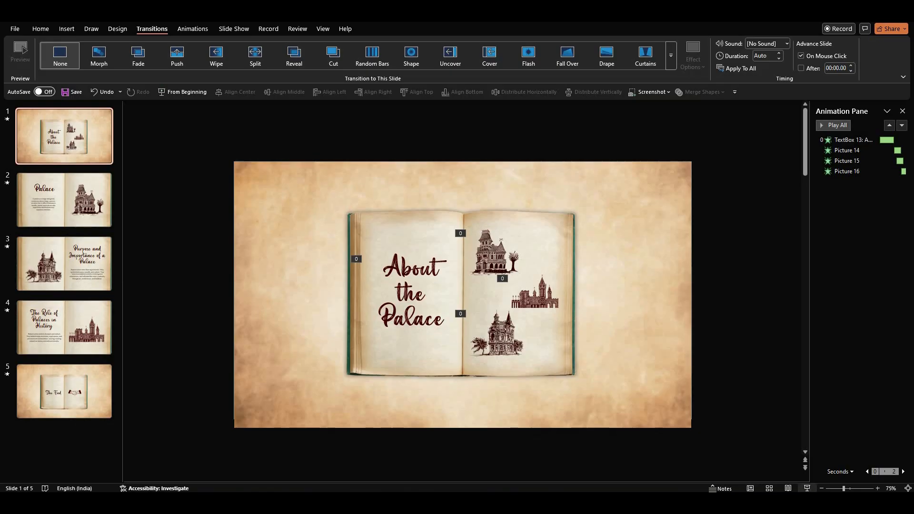
{"action": "key", "text": "F5"}
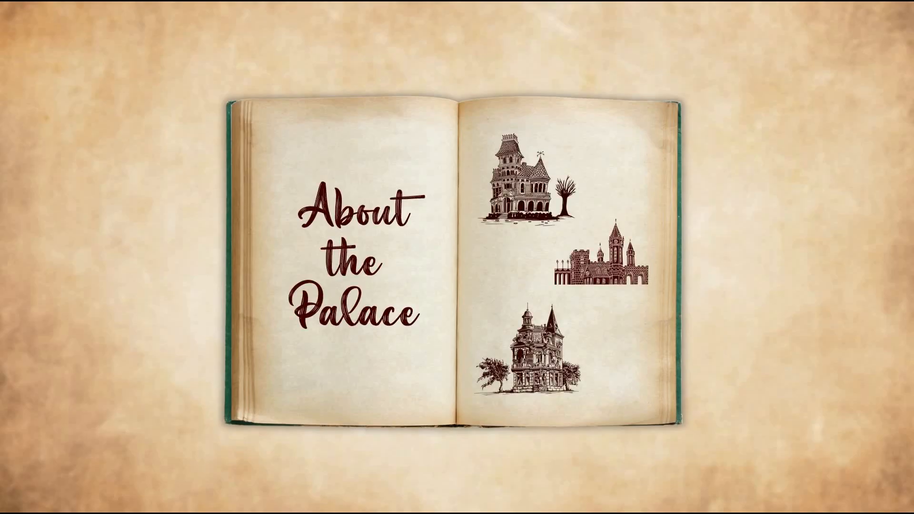
{"action": "key", "text": "Right"}
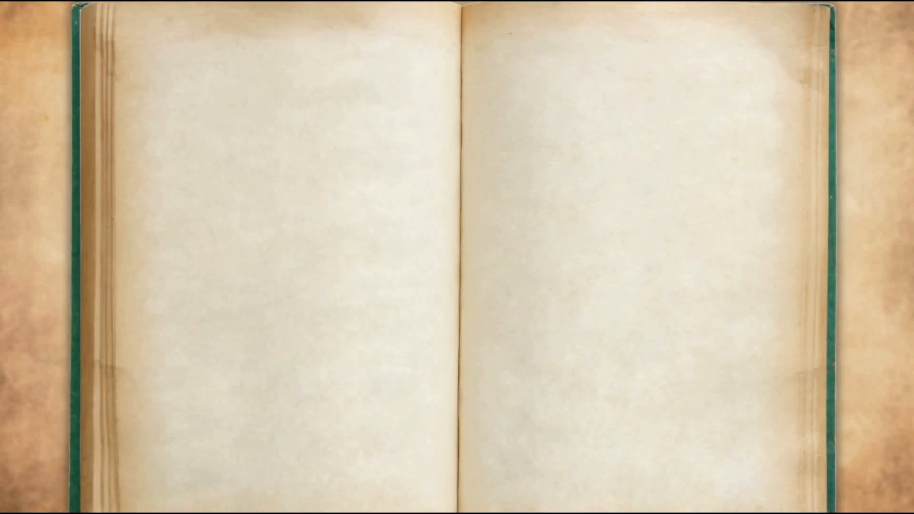